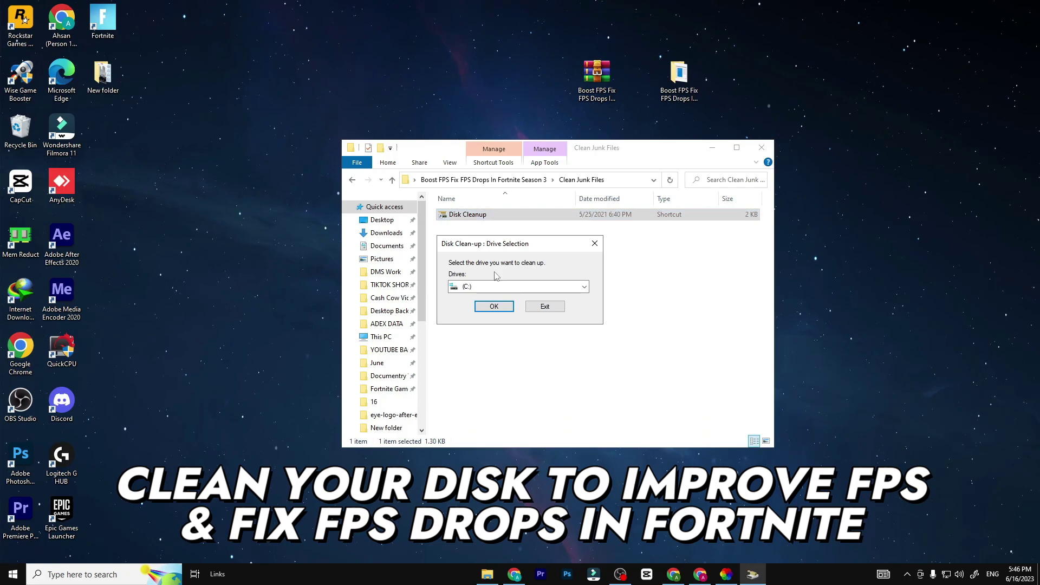
Step: Run Disk Clean-up on drive C: with Recycle Bin, Temporary files and Thumbnails included for deletion
{"action": "left_click", "coordinate": [492, 306]}
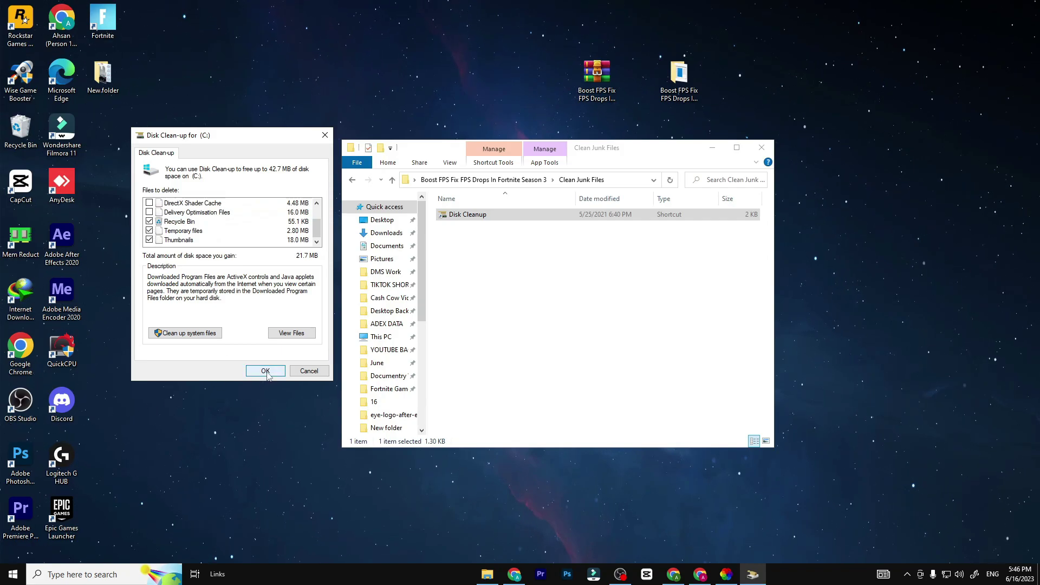
{"action": "left_click", "coordinate": [536, 294]}
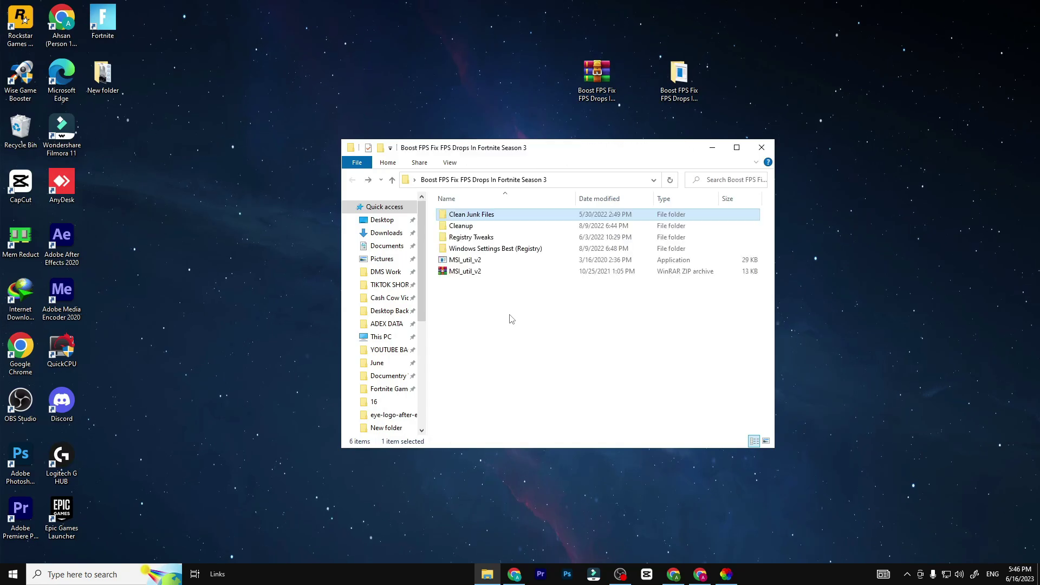
Step: In the Cleanup folder, bring up the run options for the Delete Prefetch Files, Delete Temporary Files and Delete Windows Update Cache scripts
{"action": "double_click", "coordinate": [461, 225]}
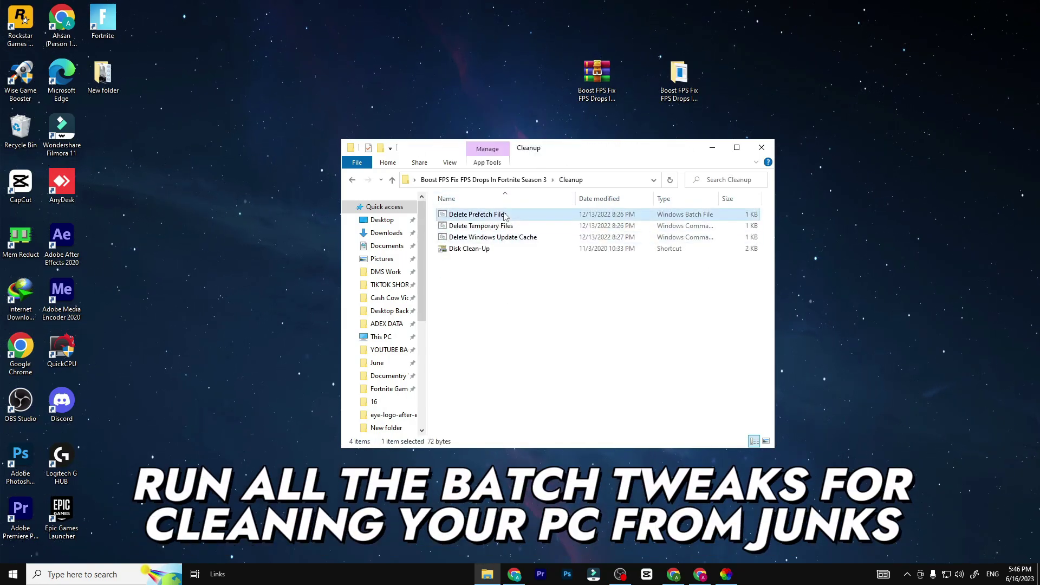
{"action": "right_click", "coordinate": [505, 214]}
{"action": "left_click", "coordinate": [463, 225]}
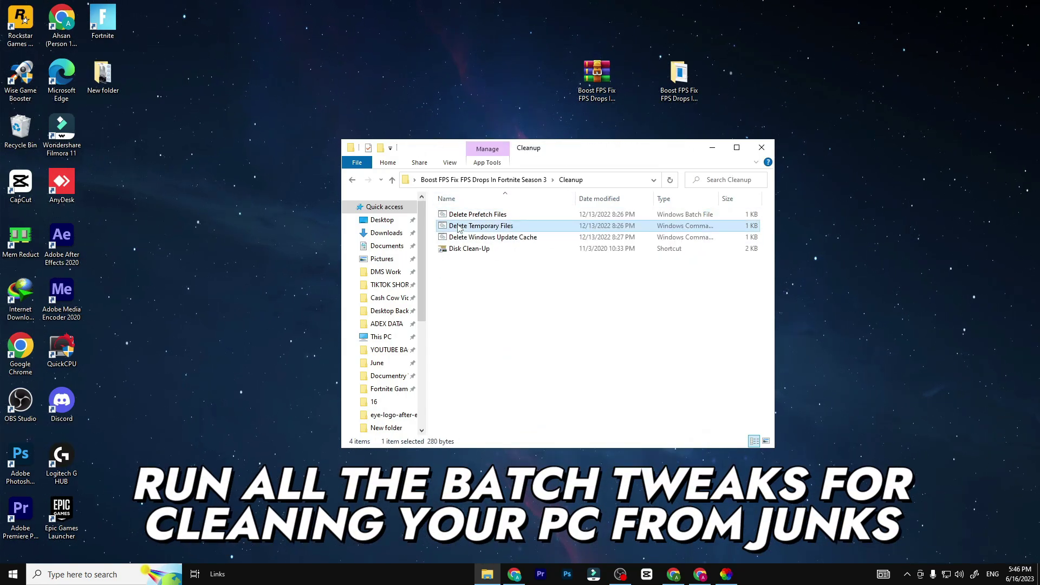
{"action": "right_click", "coordinate": [458, 227]}
{"action": "left_click", "coordinate": [497, 268]}
{"action": "left_click", "coordinate": [460, 237]}
{"action": "right_click", "coordinate": [449, 237]}
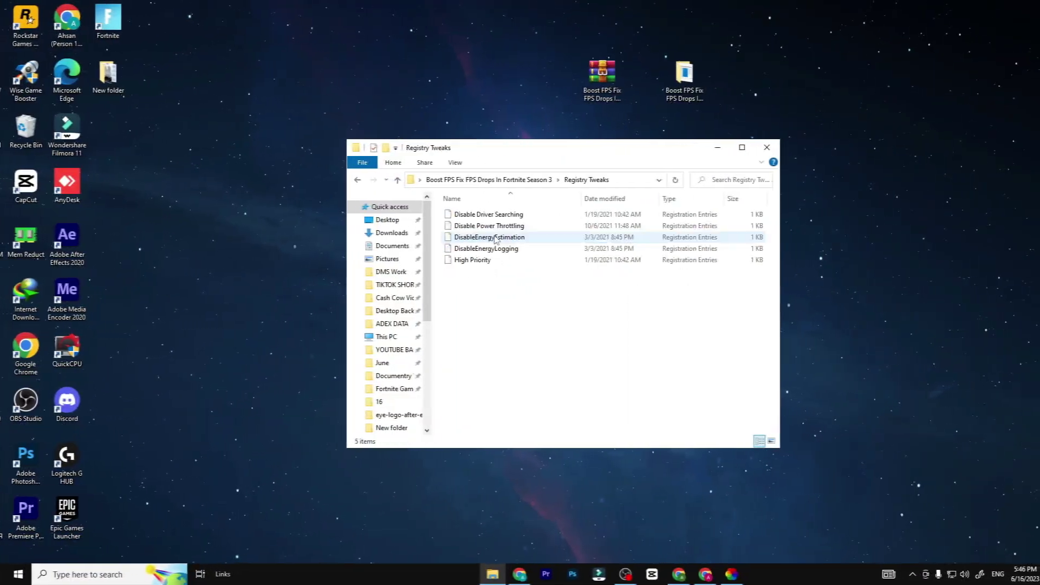
Step: In the Registry Tweaks folder, bring up the Merge option for each registry file in turn, from Disable Driver Searching to High Priority
{"action": "left_click_drag", "start_coordinate": [496, 240], "coordinate": [509, 211]}
{"action": "left_click", "coordinate": [497, 223]}
{"action": "right_click", "coordinate": [496, 216]}
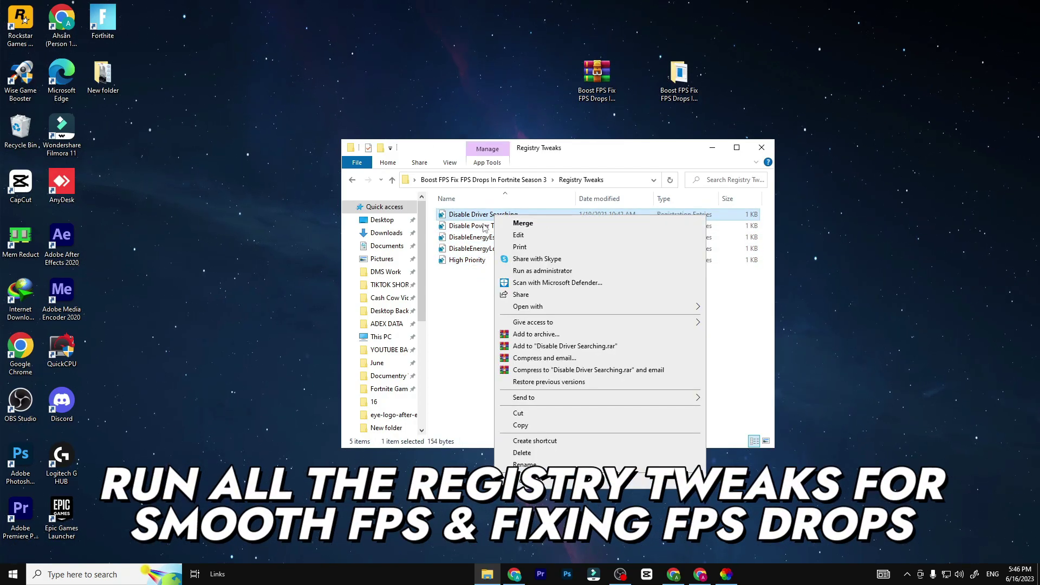
{"action": "right_click", "coordinate": [487, 227]}
{"action": "left_click", "coordinate": [509, 237]}
{"action": "right_click", "coordinate": [475, 239]}
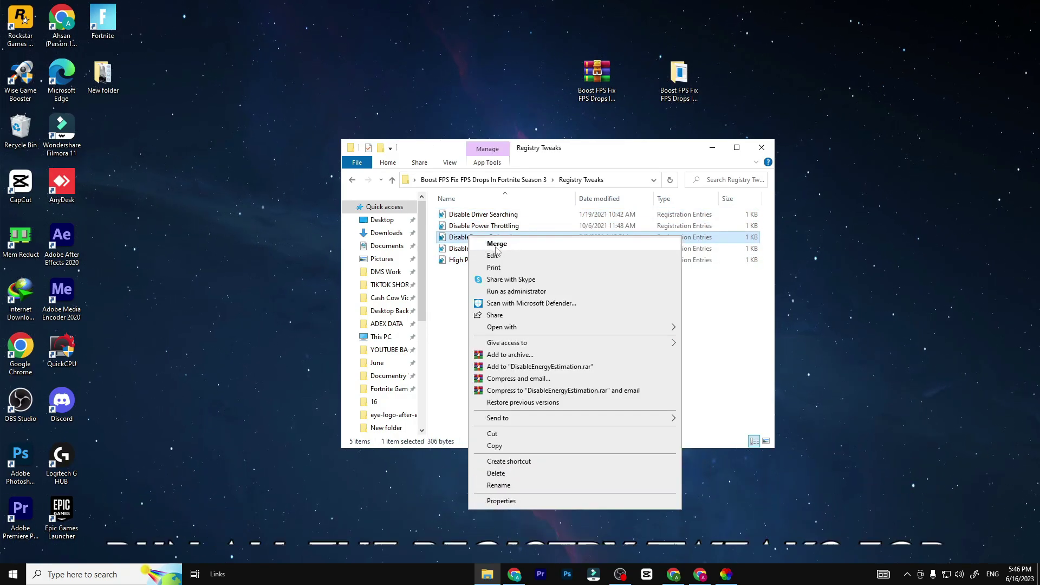
{"action": "left_click", "coordinate": [495, 250]}
{"action": "right_click", "coordinate": [461, 249]}
{"action": "right_click", "coordinate": [447, 263]}
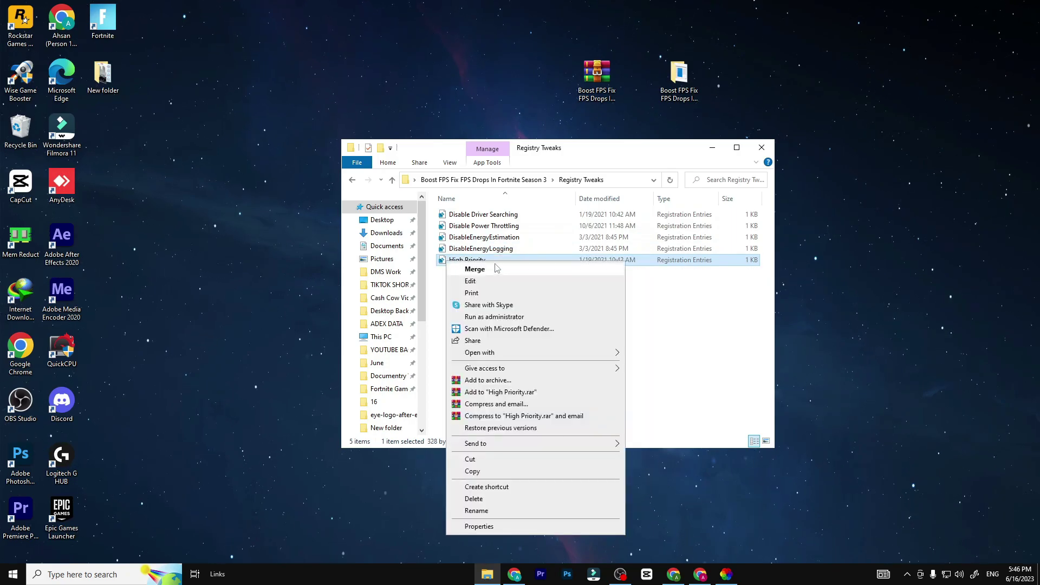
Step: Select all five registry files together, view their Merge option and dismiss it
{"action": "left_click_drag", "start_coordinate": [437, 277], "coordinate": [478, 215]}
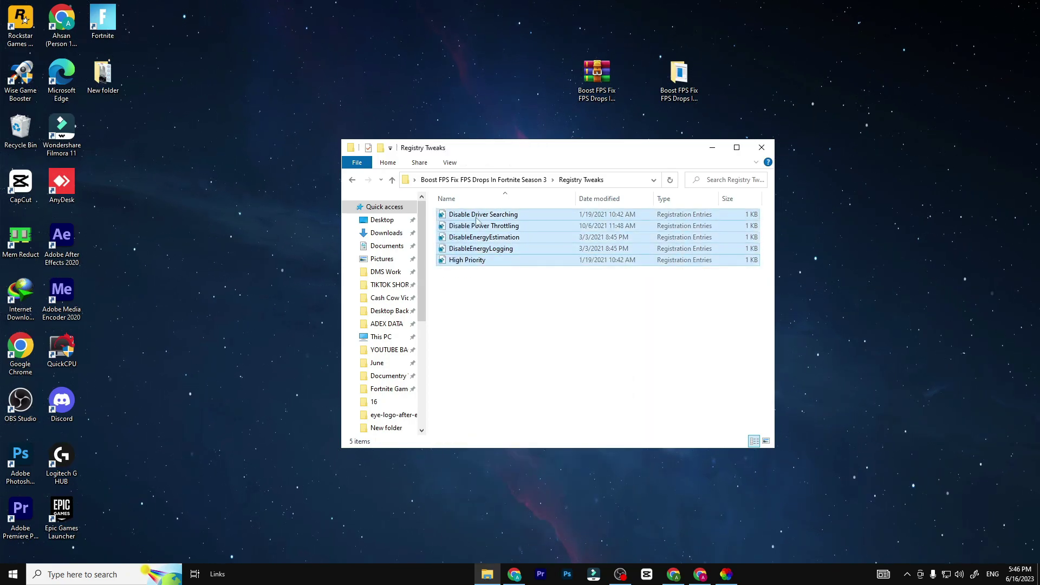
{"action": "right_click", "coordinate": [536, 222]}
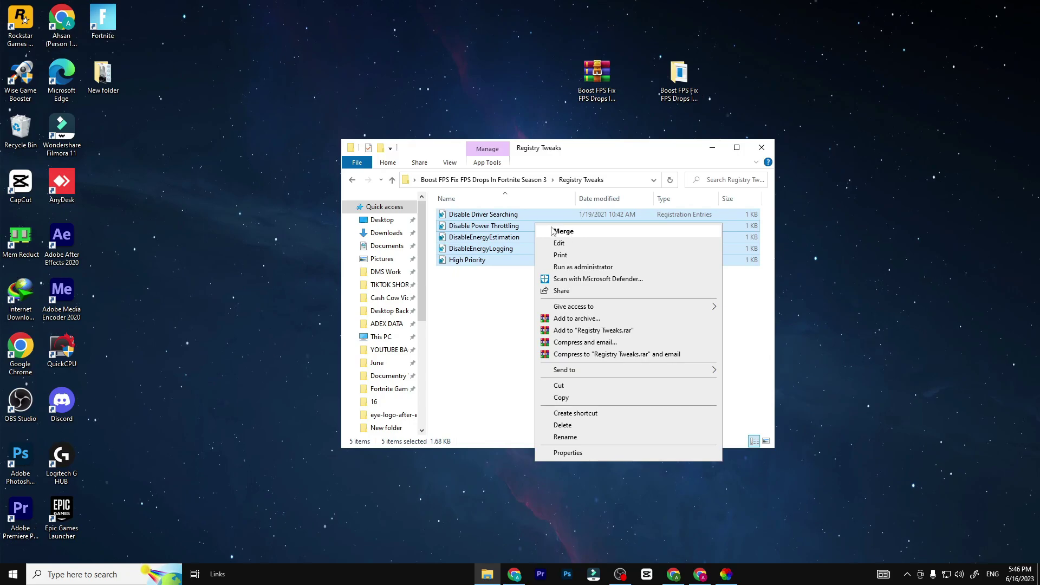
{"action": "key", "text": "Escape"}
Step: Go to the Windows Settings Best (Registry) folder and bring up the Merge option for Optimize ALL Windows Settings
{"action": "key", "text": "alt+Left"}
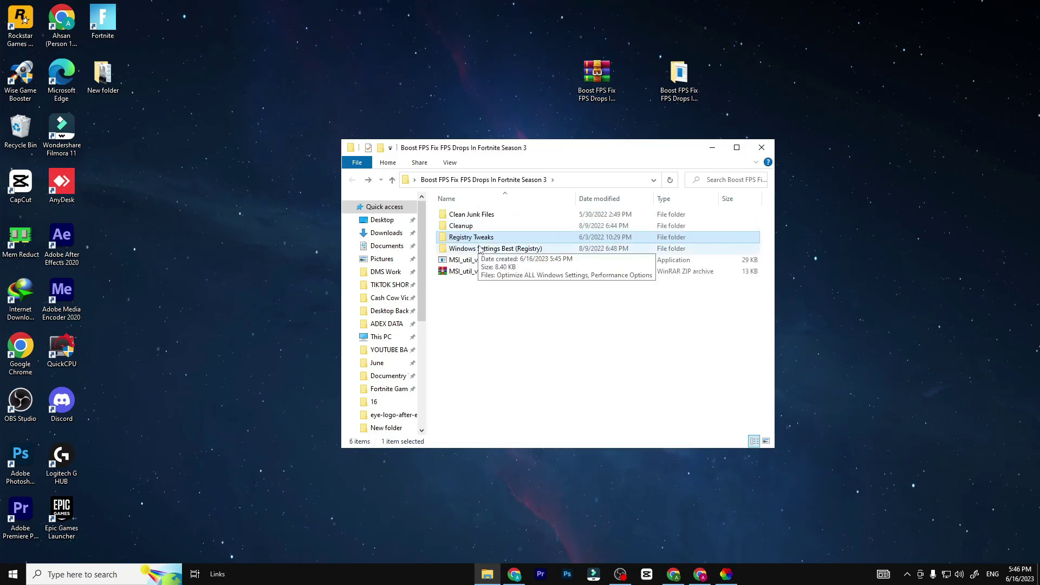
{"action": "double_click", "coordinate": [482, 246]}
{"action": "left_click", "coordinate": [480, 216]}
{"action": "right_click", "coordinate": [479, 218]}
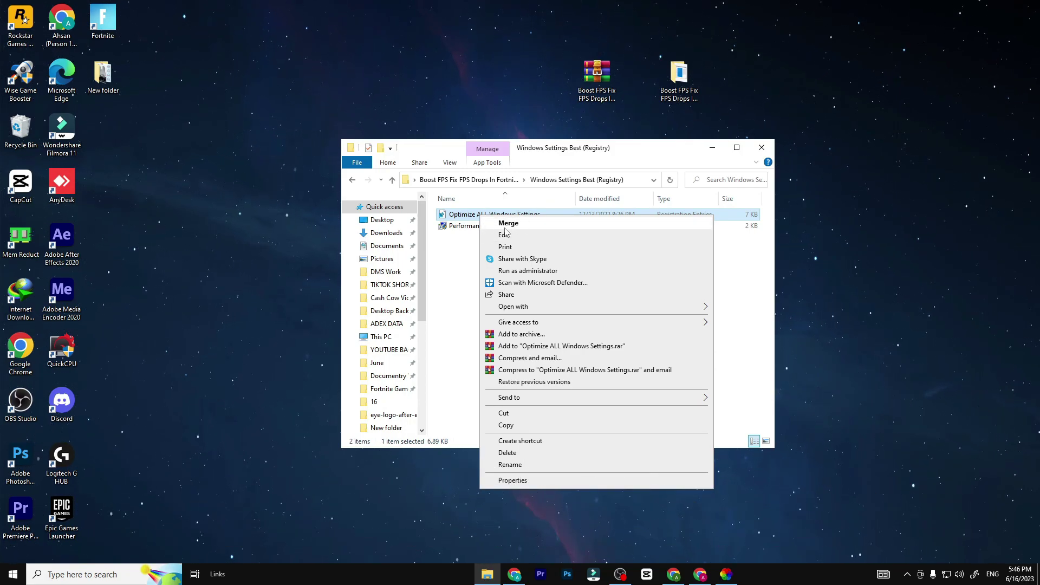
Step: Open Performance Options and confirm custom visual effects with only thumbnails instead of icons and smooth screen font edges enabled
{"action": "left_click", "coordinate": [471, 226]}
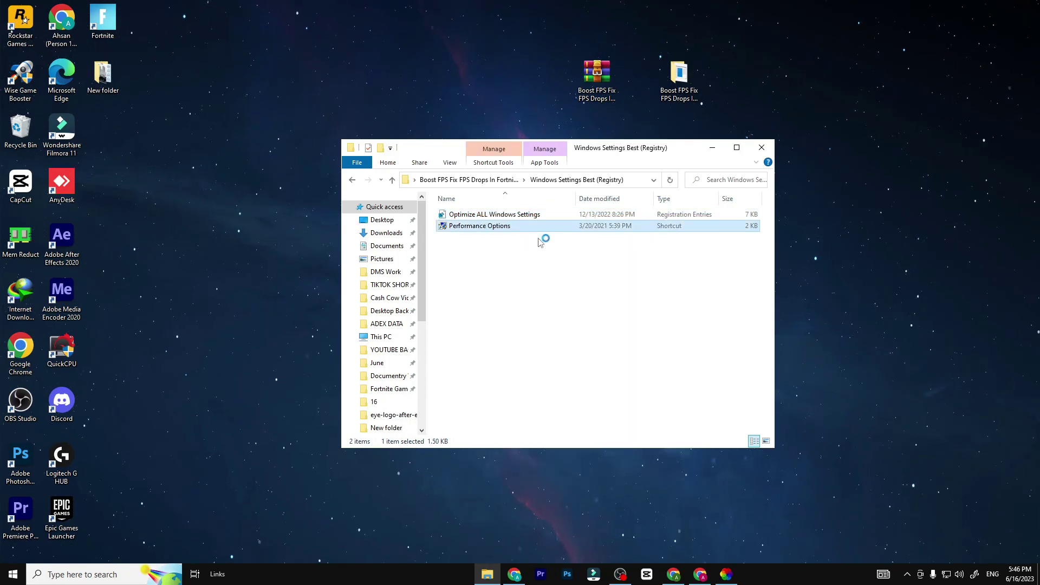
{"action": "double_click", "coordinate": [512, 227]}
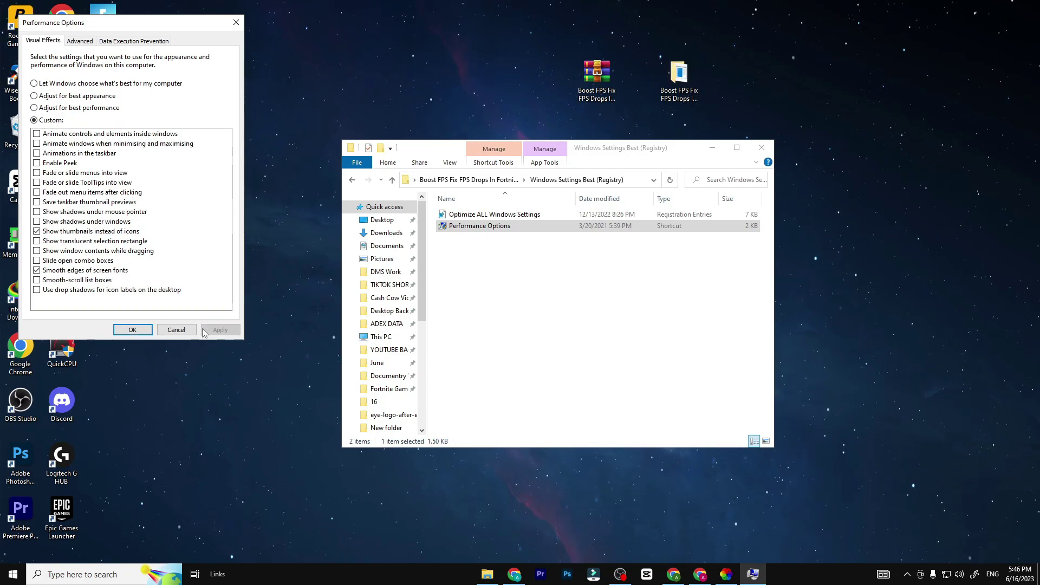
{"action": "left_click", "coordinate": [132, 330]}
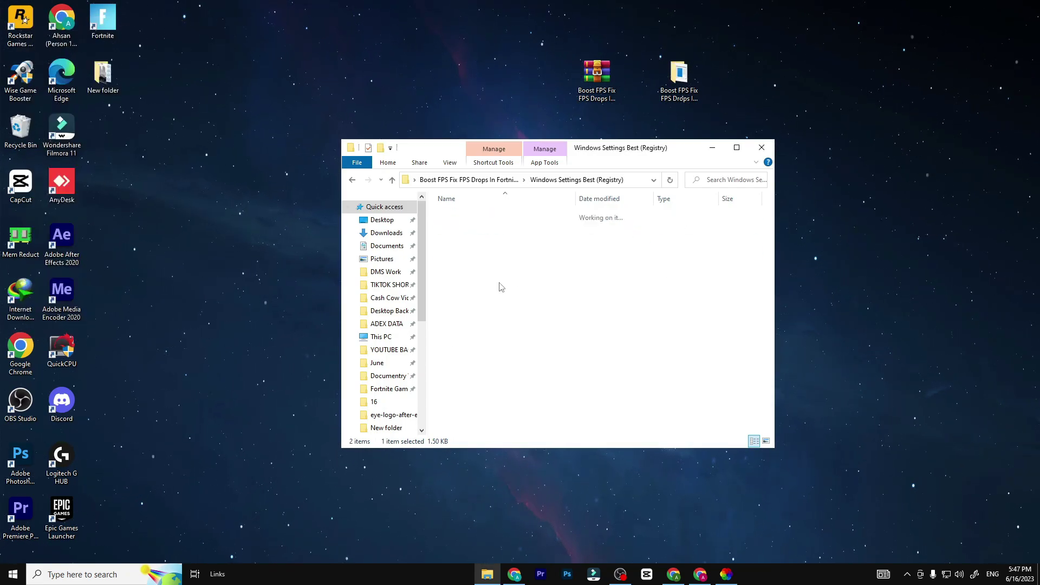
Step: Launch the MSI_util_v2 application from the boost folder as administrator and allow it to make changes
{"action": "right_click", "coordinate": [481, 265]}
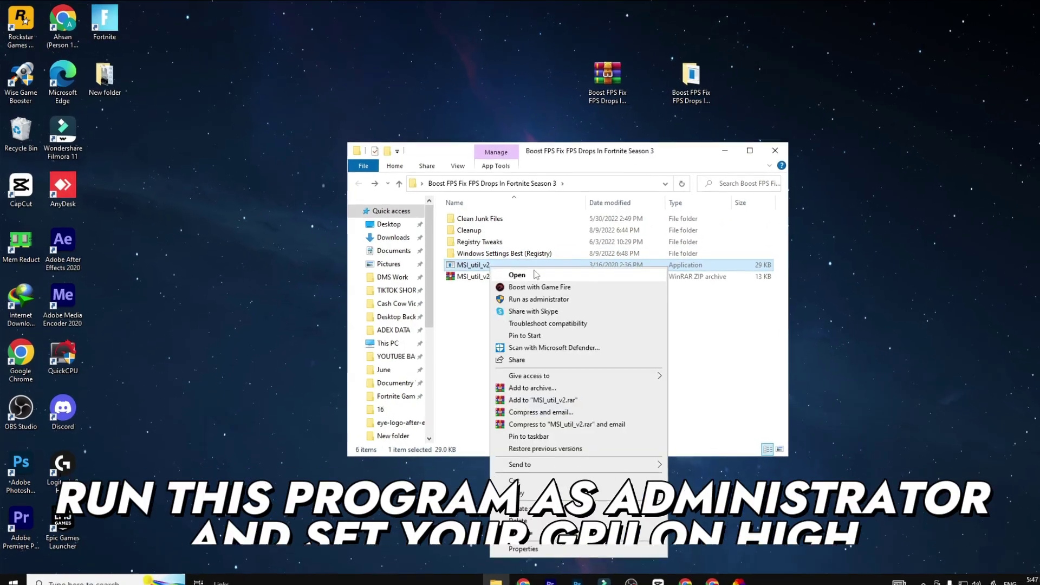
{"action": "left_click", "coordinate": [563, 295]}
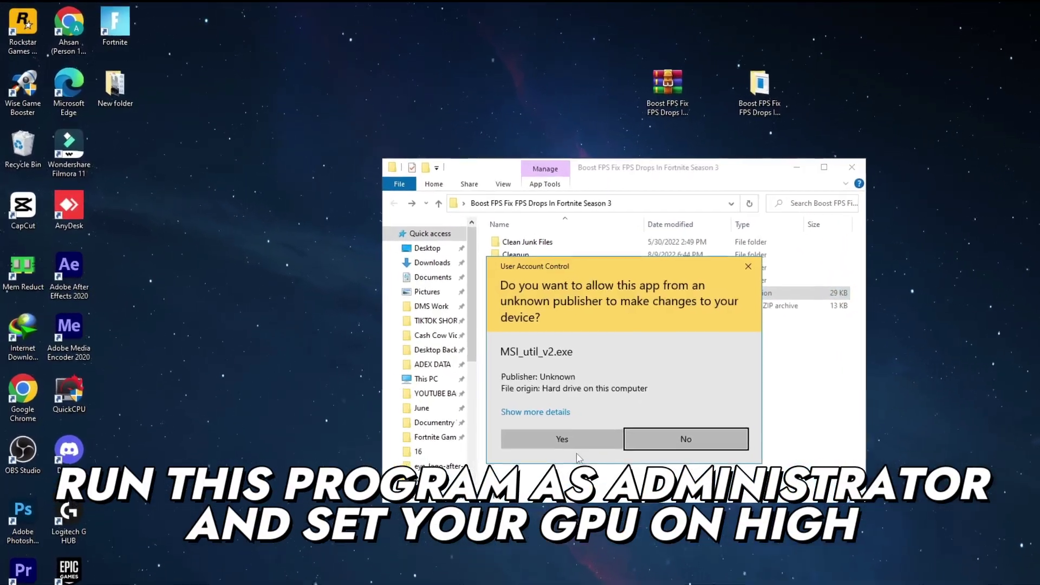
{"action": "left_click", "coordinate": [593, 428]}
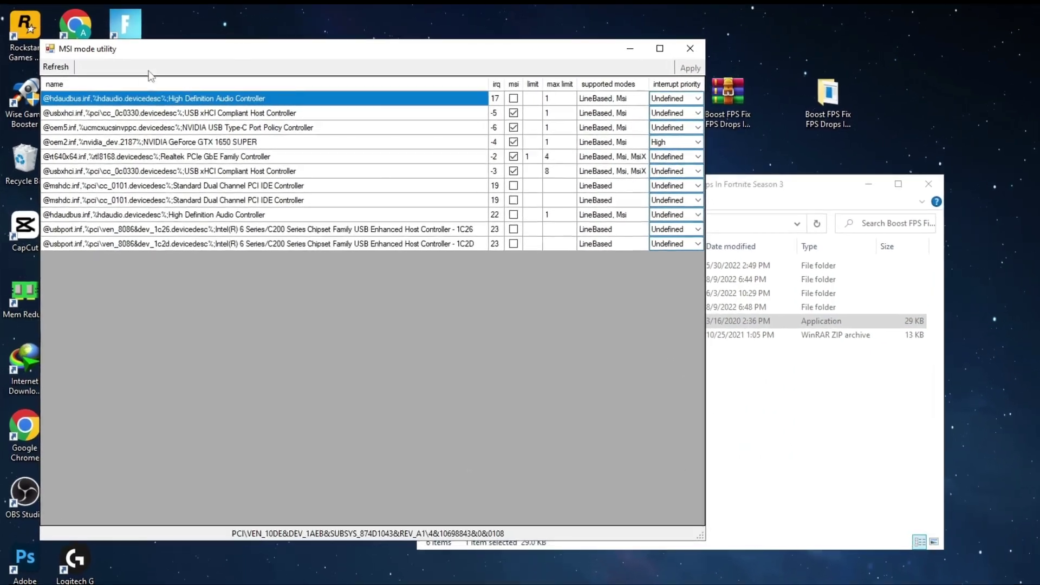
Step: Set the NVIDIA GeForce GTX 1650 SUPER to MSI mode with High interrupt priority
{"action": "left_click", "coordinate": [201, 139]}
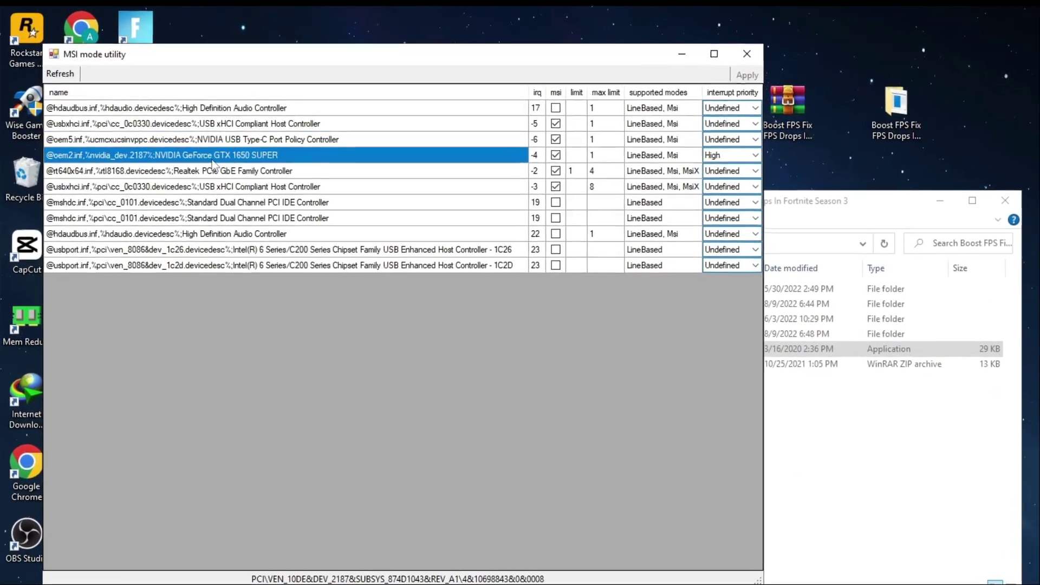
{"action": "left_click", "coordinate": [545, 153]}
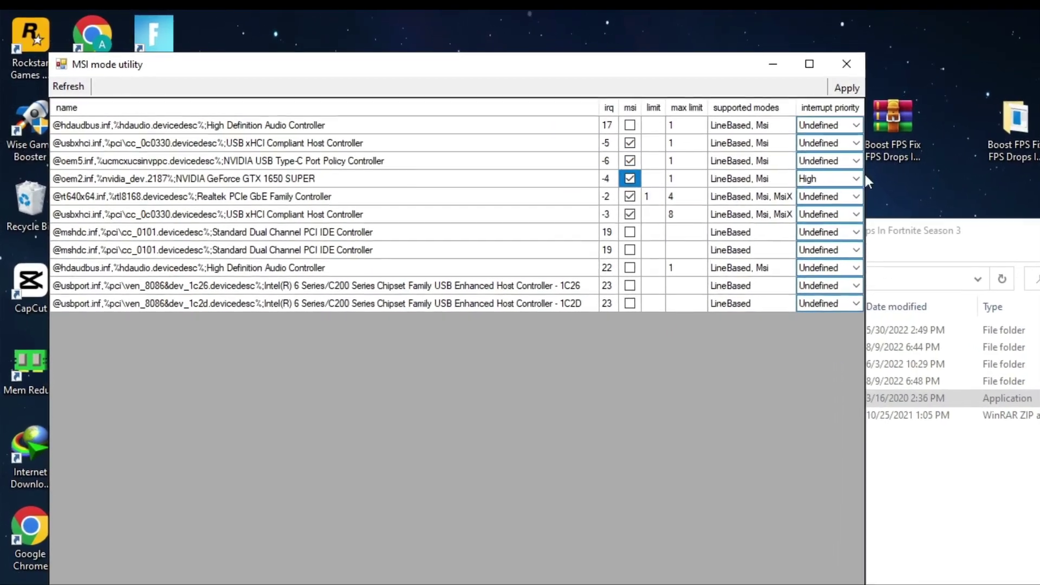
{"action": "left_click", "coordinate": [856, 179]}
{"action": "left_click", "coordinate": [821, 225]}
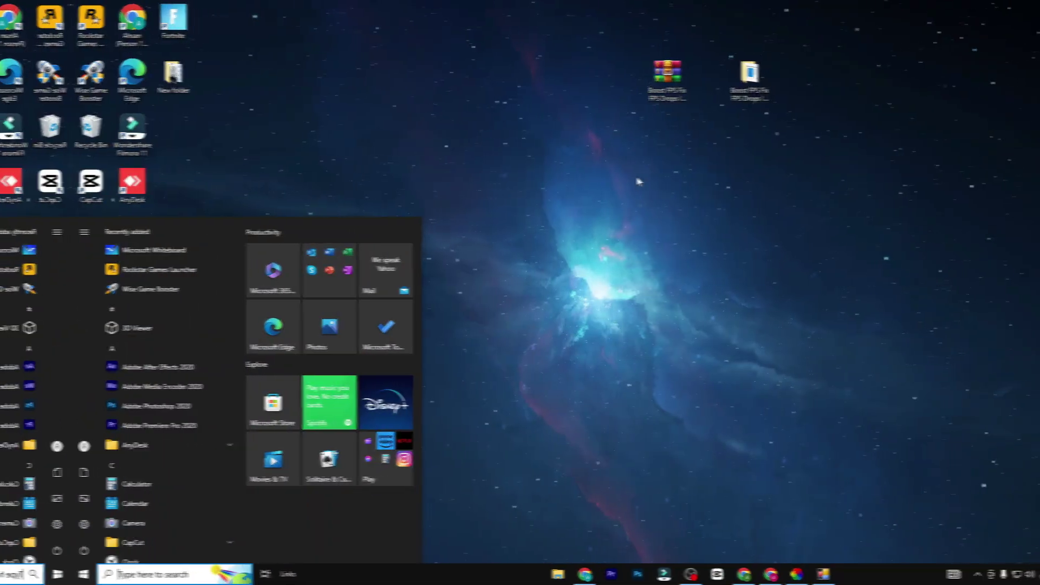
Step: In System Configuration's advanced boot options, confirm 8 as the number of processors and exit without restarting
{"action": "type", "text": "SYS"}
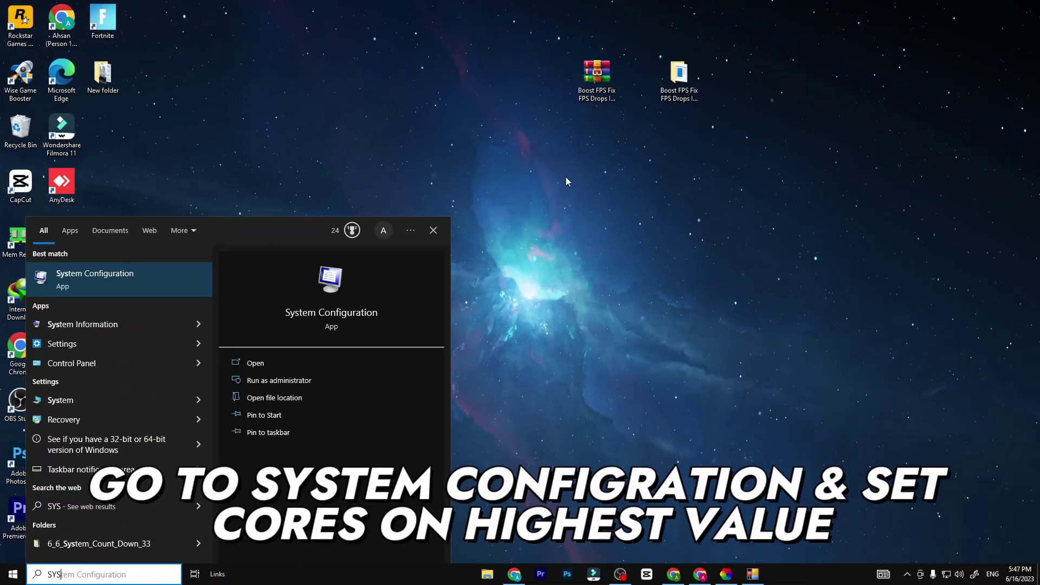
{"action": "left_click", "coordinate": [87, 288]}
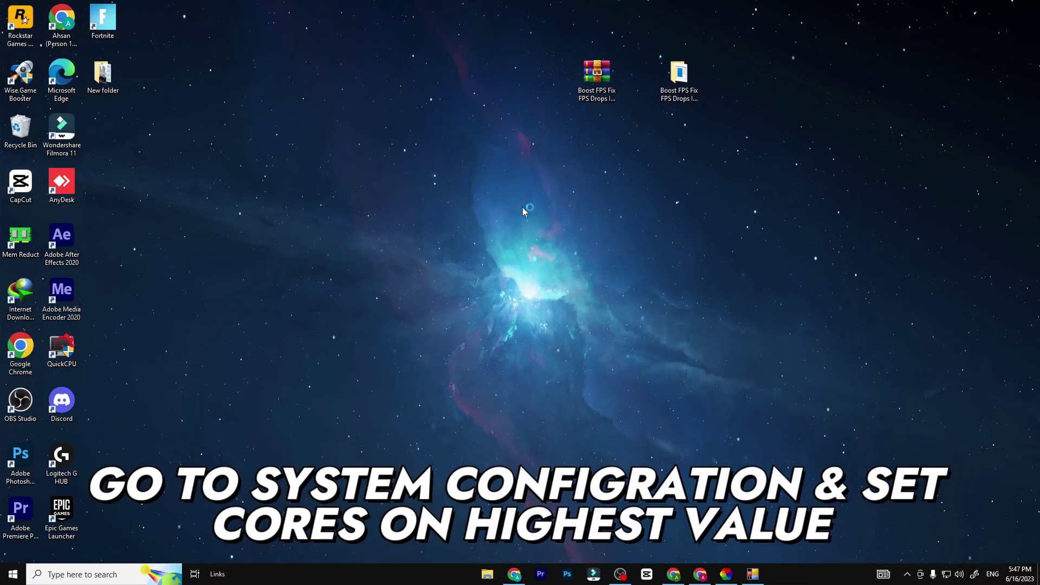
{"action": "left_click", "coordinate": [408, 202]}
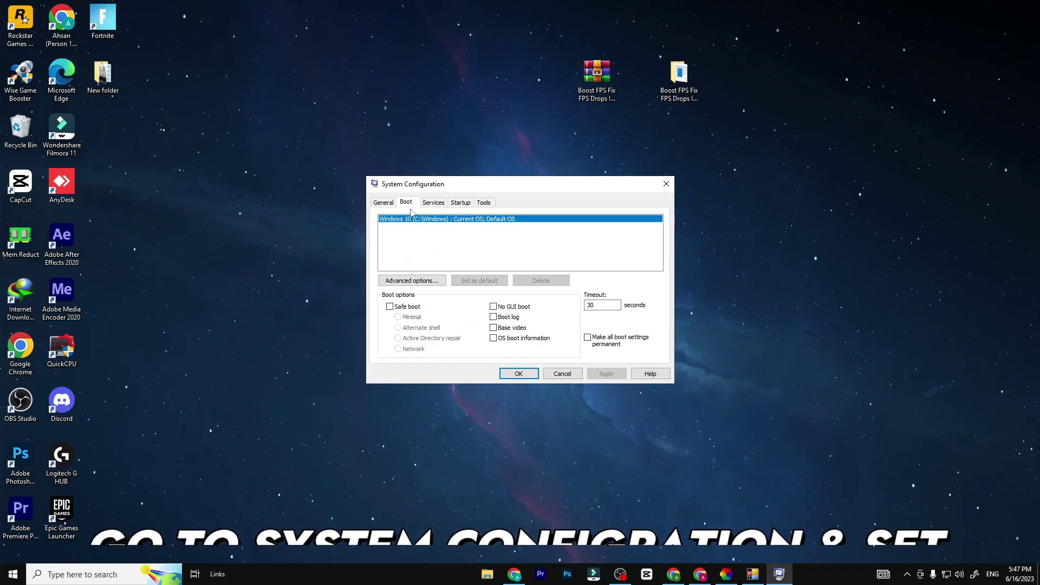
{"action": "left_click", "coordinate": [406, 280]}
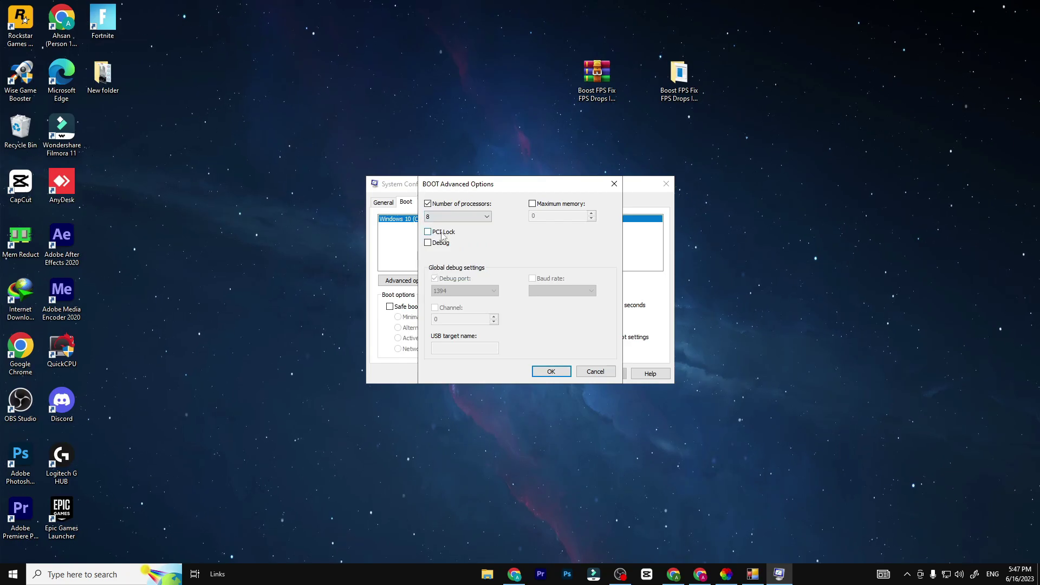
{"action": "left_click", "coordinate": [548, 372]}
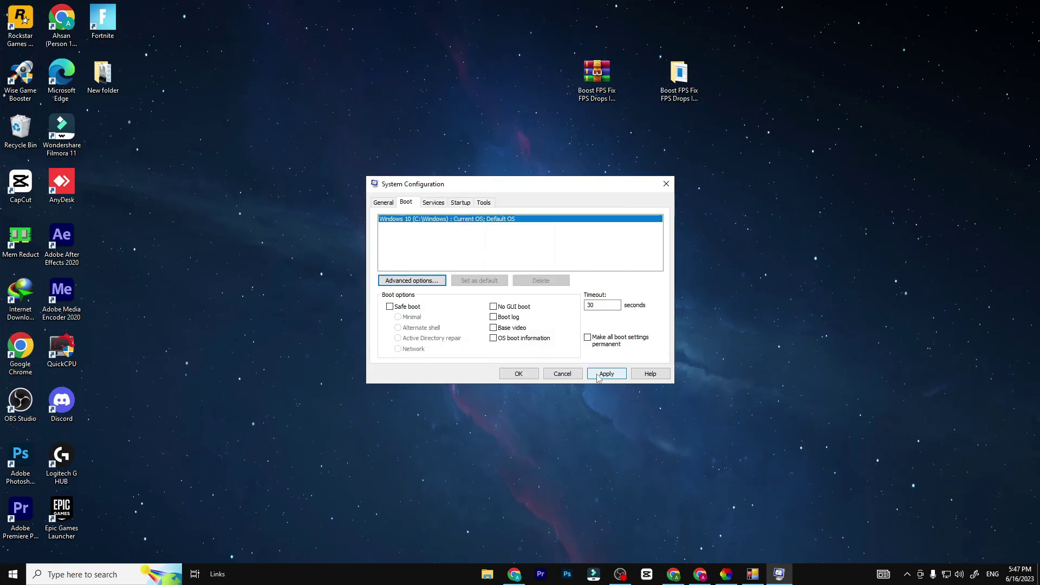
{"action": "left_click", "coordinate": [528, 373]}
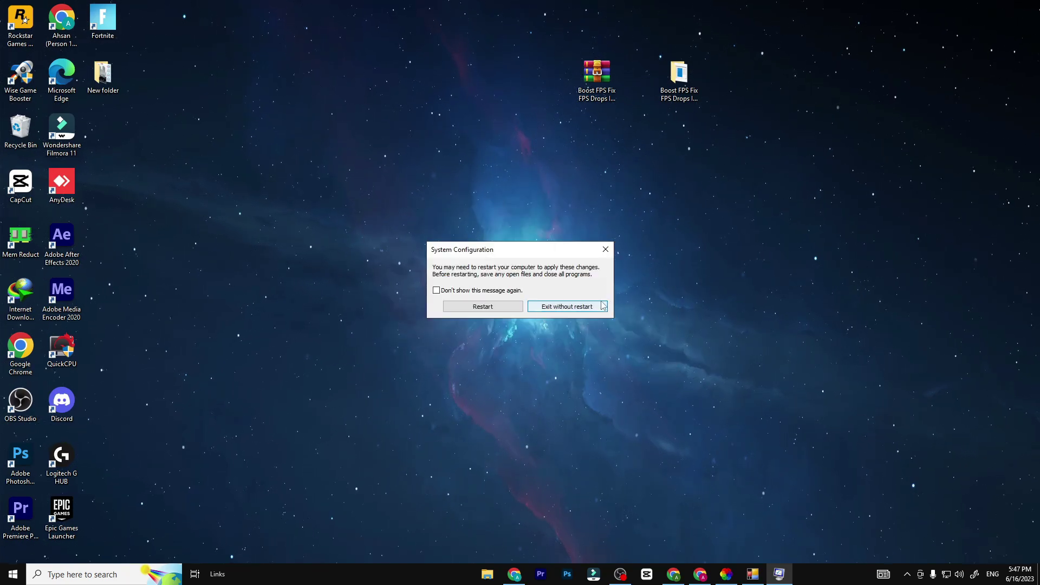
{"action": "left_click", "coordinate": [603, 306]}
Step: Open Edit power plan and bring up the advanced power settings of the Bitsum Highest Performance plan
{"action": "key", "text": "super"}
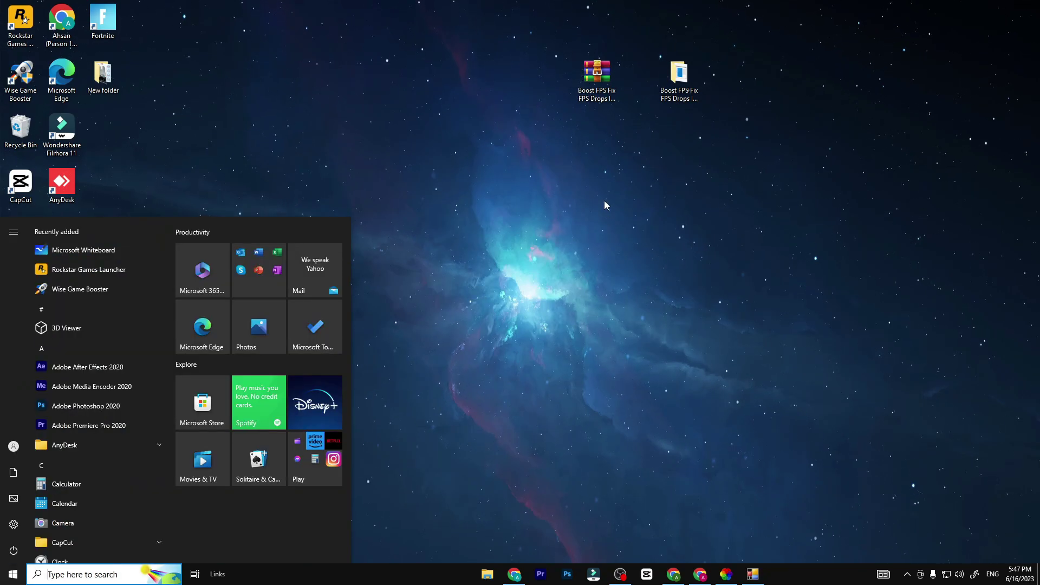
{"action": "type", "text": "EDI"}
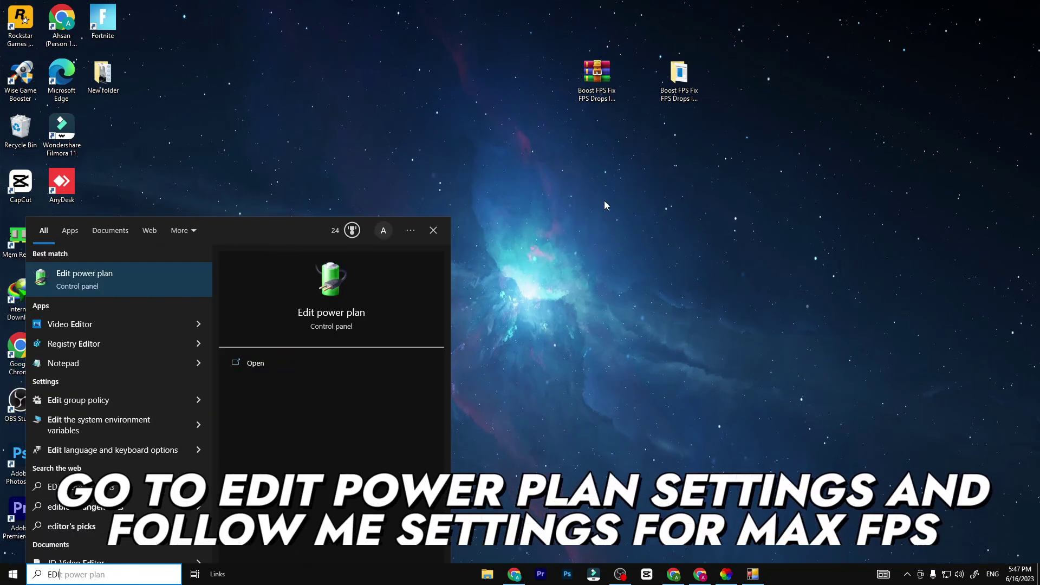
{"action": "left_click", "coordinate": [89, 286]}
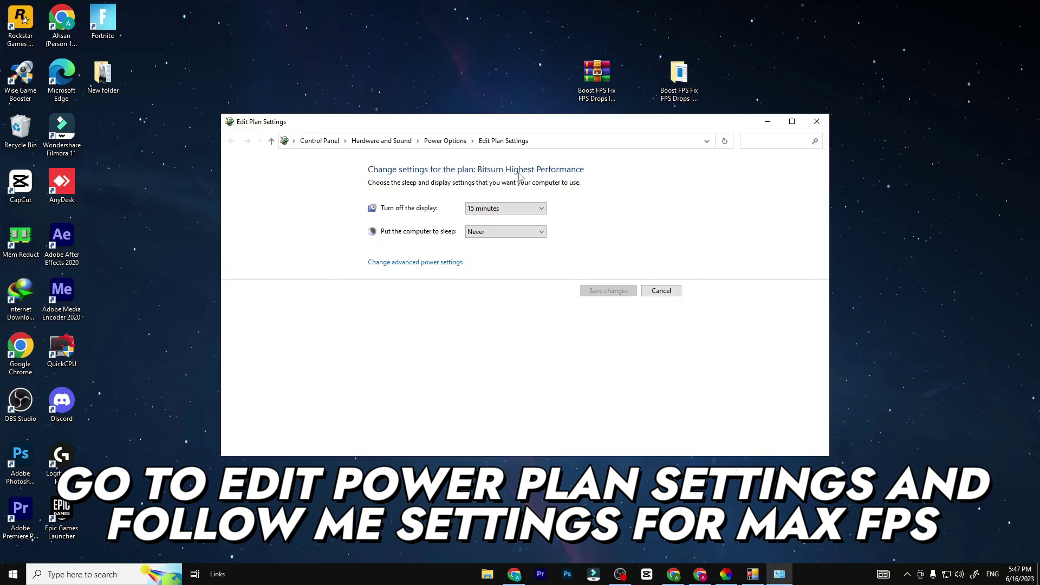
{"action": "left_click", "coordinate": [416, 263]}
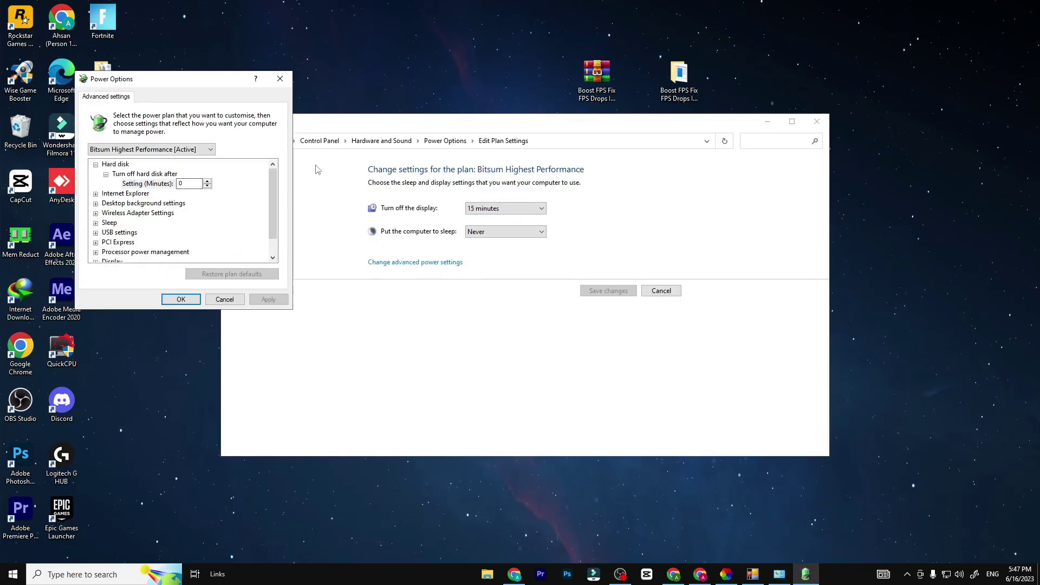
Step: Set the Power Saving Mode under Wireless Adapter Settings to Maximum Performance
{"action": "left_click", "coordinate": [95, 213]}
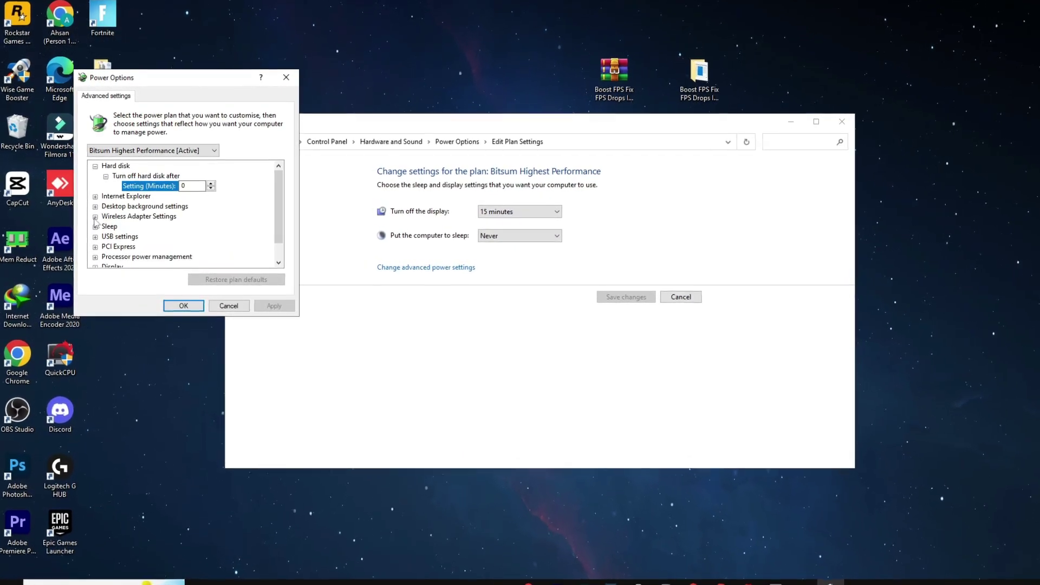
{"action": "left_click", "coordinate": [107, 228]}
{"action": "left_click", "coordinate": [163, 239]}
{"action": "left_click", "coordinate": [188, 238]}
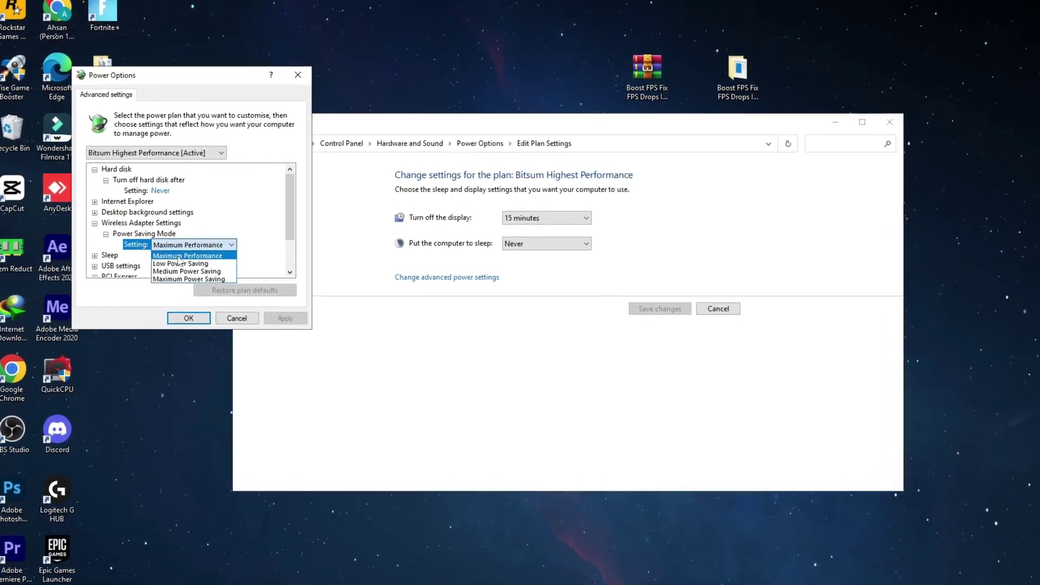
{"action": "left_click", "coordinate": [179, 256]}
{"action": "left_click", "coordinate": [189, 245]}
{"action": "left_click", "coordinate": [181, 263]}
{"action": "left_click", "coordinate": [186, 248]}
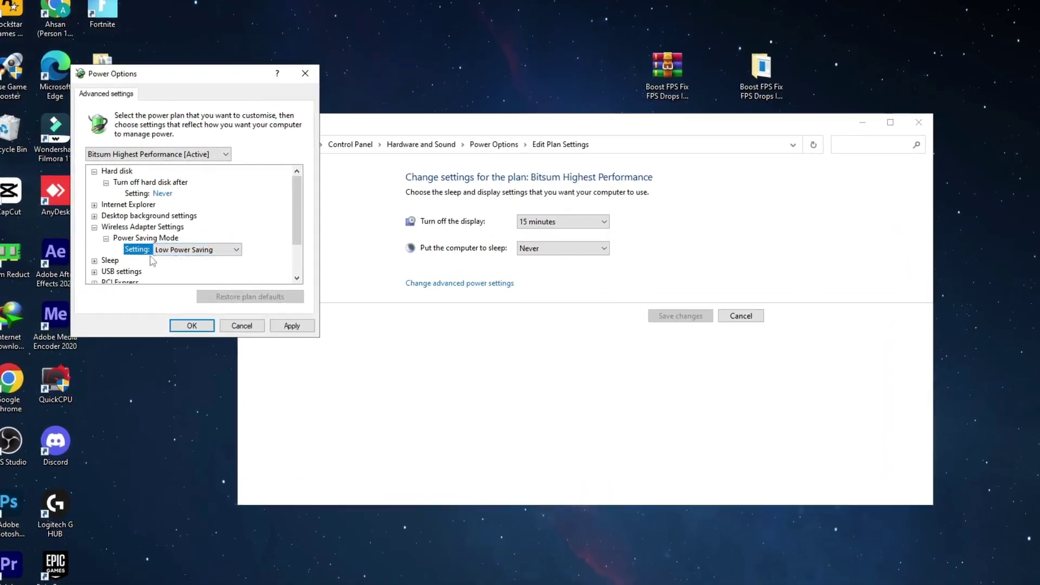
{"action": "left_click", "coordinate": [190, 262]}
{"action": "scroll", "coordinate": [135, 249], "scroll_direction": "down", "scroll_amount": 2}
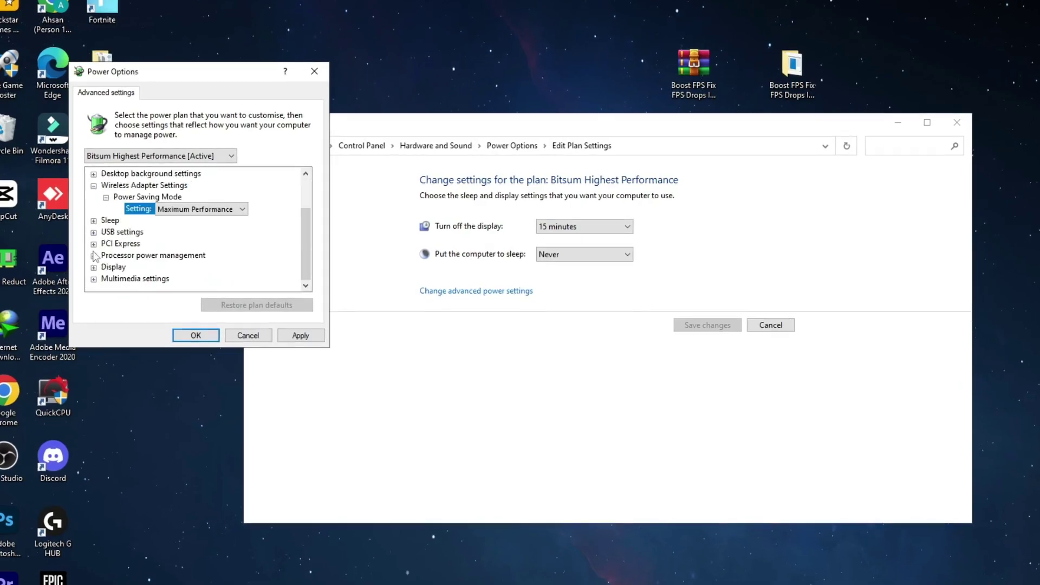
Step: Expand and review the PCI Express Link State Power Management, Display and Multimedia settings of the power plan
{"action": "left_click", "coordinate": [93, 245]}
{"action": "left_click", "coordinate": [106, 257]}
{"action": "scroll", "coordinate": [97, 277], "scroll_direction": "down", "scroll_amount": 1}
{"action": "left_click", "coordinate": [92, 269]}
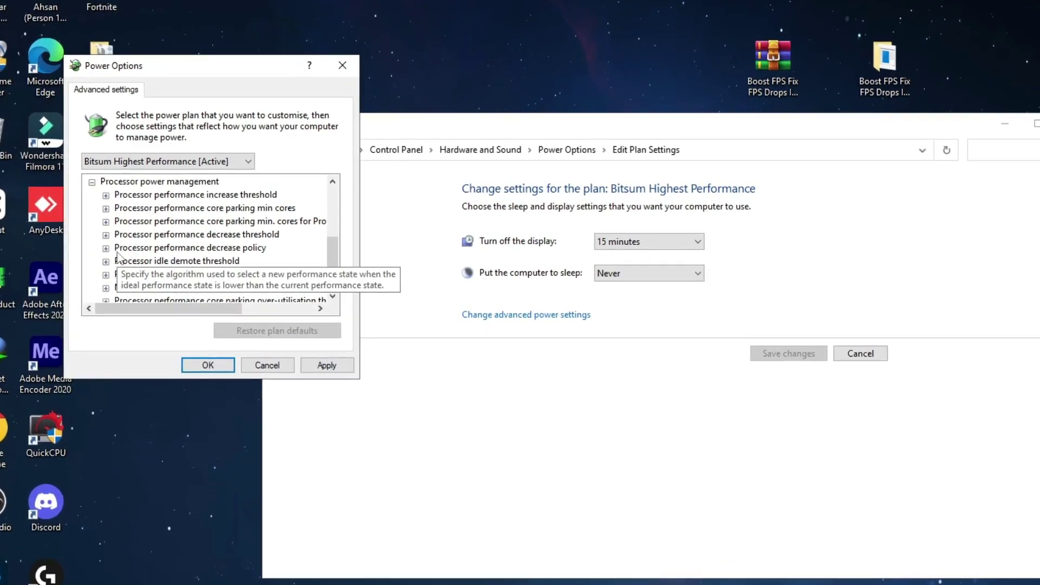
{"action": "left_click", "coordinate": [91, 182]}
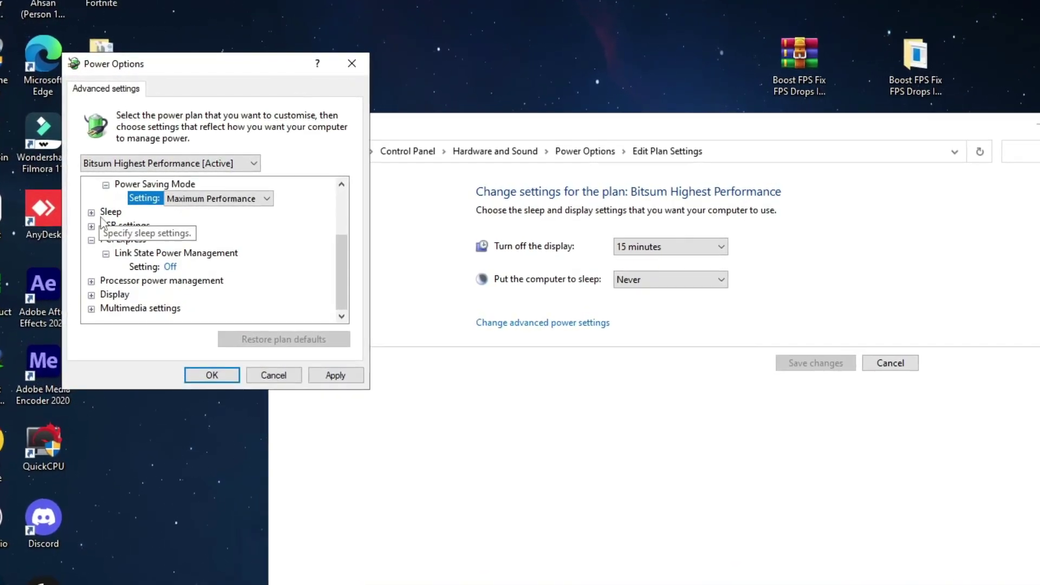
{"action": "left_click", "coordinate": [92, 296]}
{"action": "scroll", "coordinate": [108, 314], "scroll_direction": "down", "scroll_amount": 1}
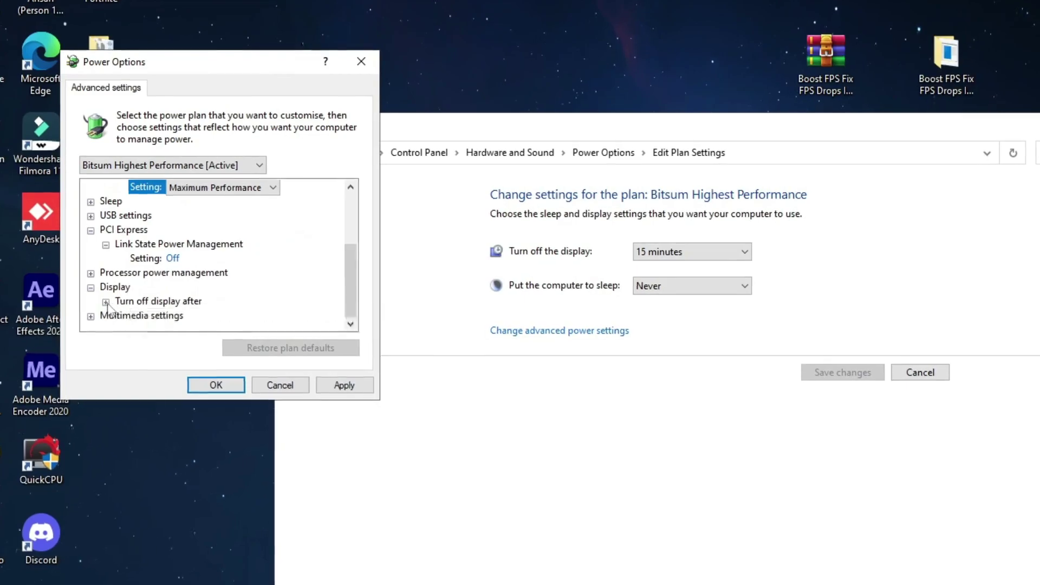
{"action": "left_click", "coordinate": [91, 317]}
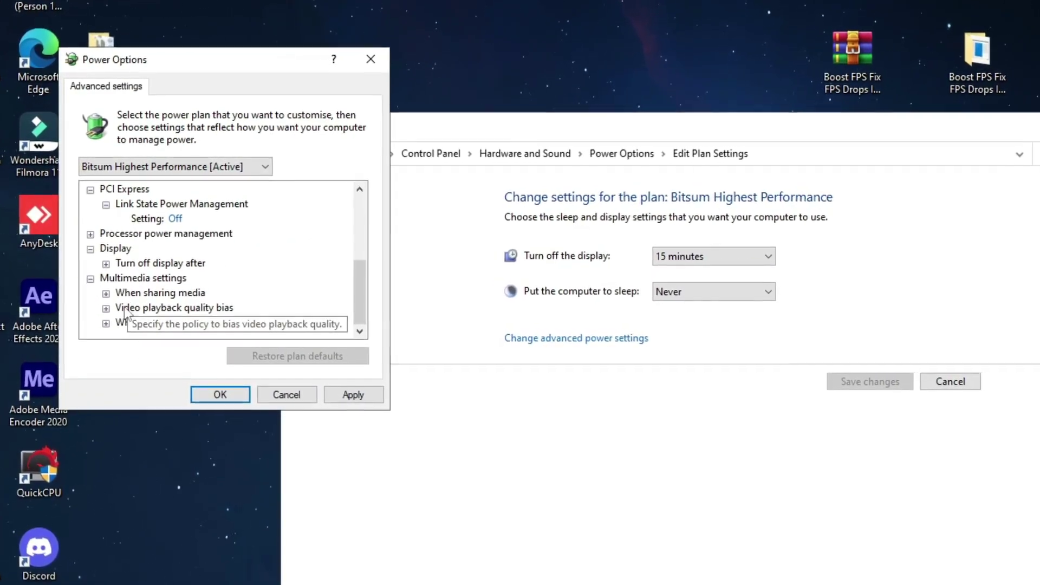
Step: Under Processor power management, review the performance increase threshold and both core parking minimum cores settings
{"action": "left_click", "coordinate": [90, 234]}
{"action": "scroll", "coordinate": [132, 281], "scroll_direction": "up", "scroll_amount": 3}
{"action": "scroll", "coordinate": [129, 277], "scroll_direction": "down", "scroll_amount": 6}
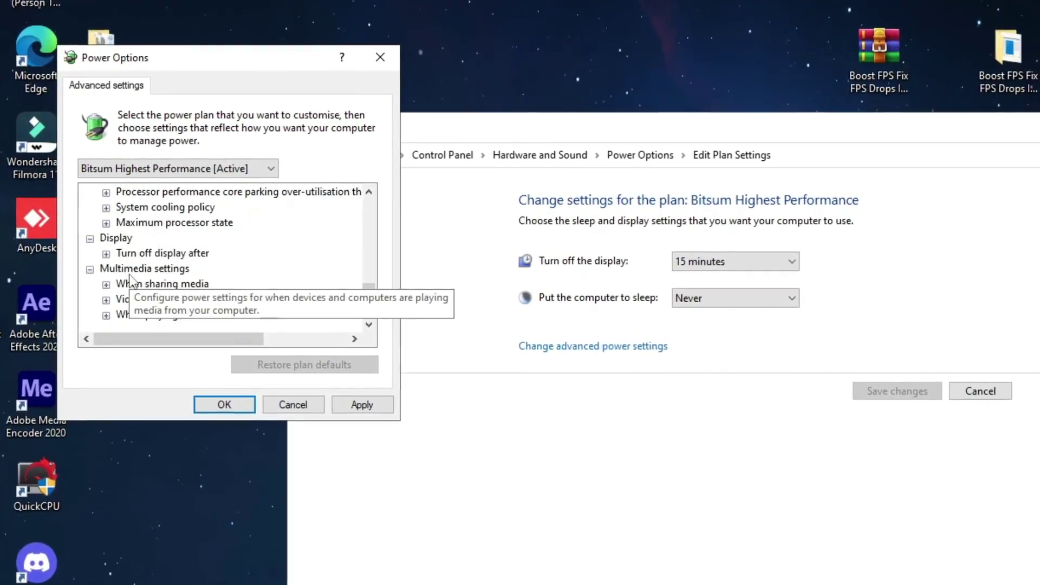
{"action": "scroll", "coordinate": [130, 292], "scroll_direction": "up", "scroll_amount": 5}
{"action": "left_click", "coordinate": [106, 209]}
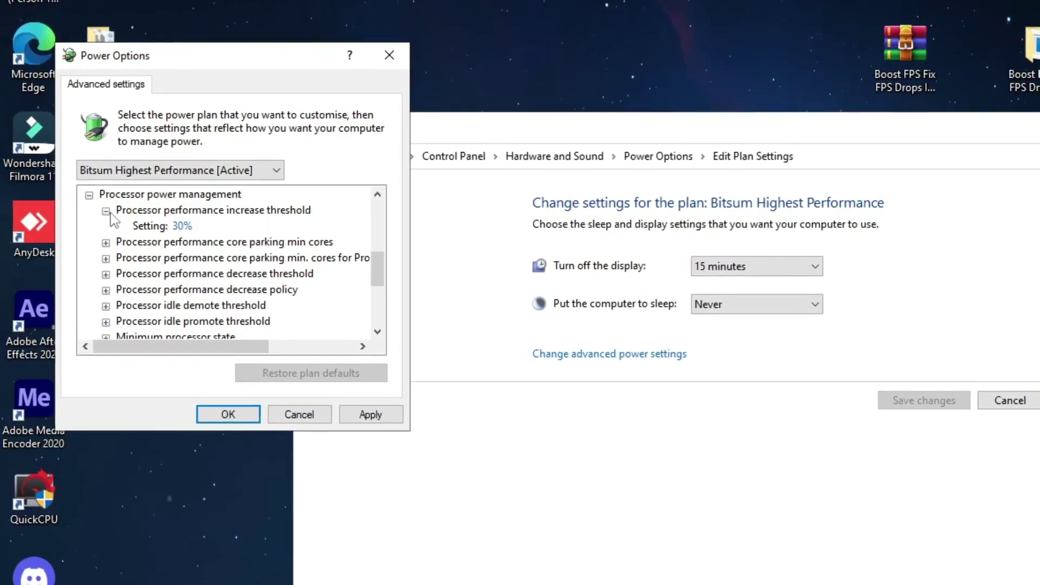
{"action": "left_click", "coordinate": [263, 212]}
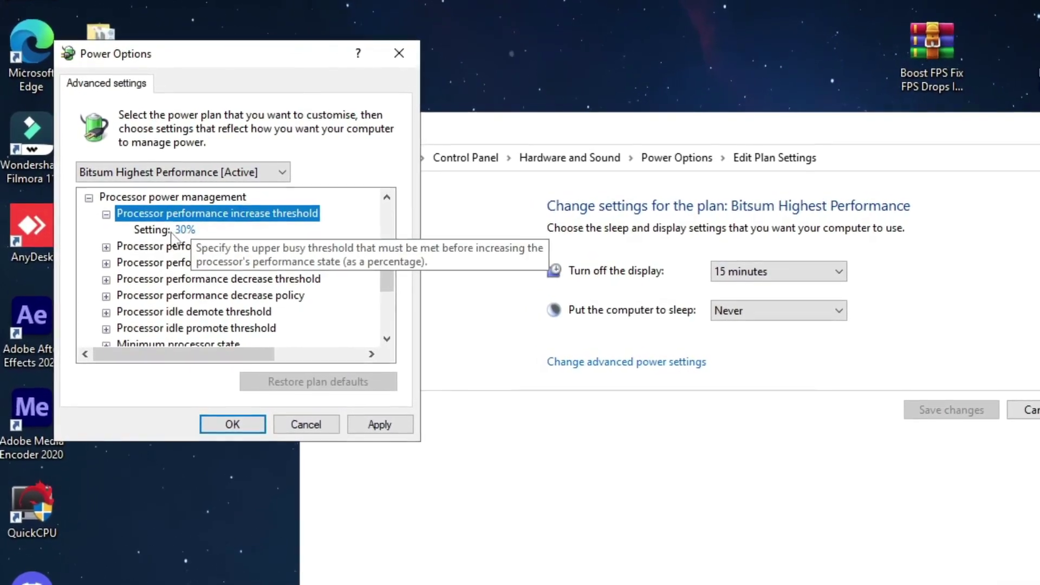
{"action": "left_click", "coordinate": [105, 247]}
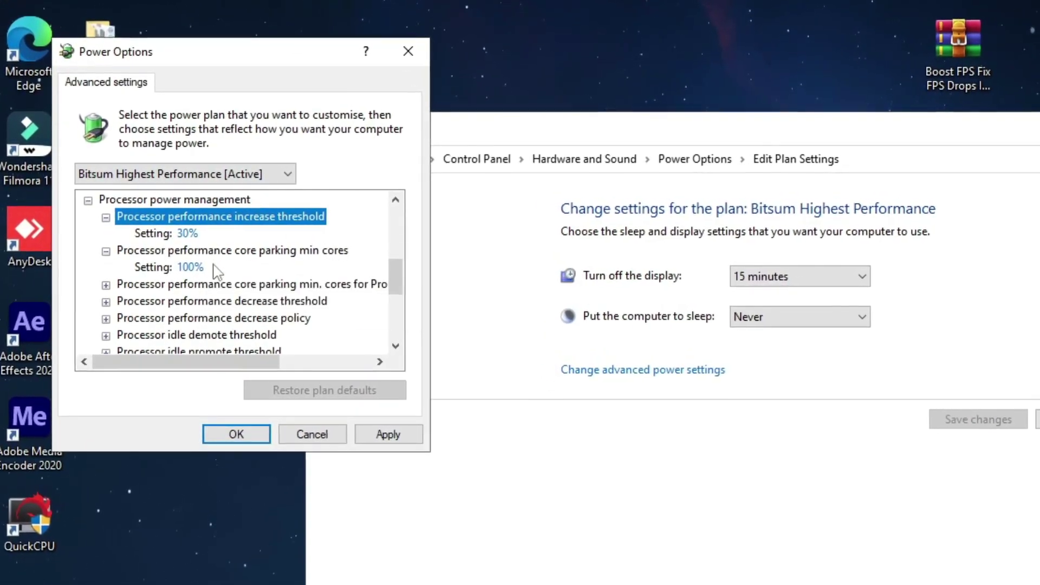
{"action": "left_click", "coordinate": [105, 286]}
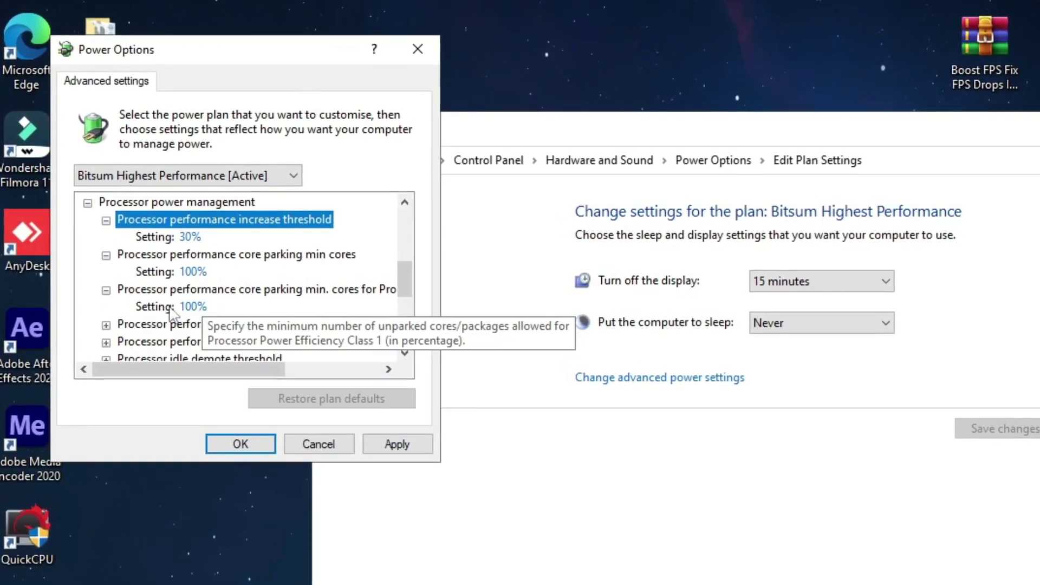
Step: Review the processor performance decrease threshold and policy, idle demote and promote thresholds, and minimum processor state
{"action": "scroll", "coordinate": [184, 312], "scroll_direction": "down", "scroll_amount": 1}
{"action": "left_click", "coordinate": [105, 273]}
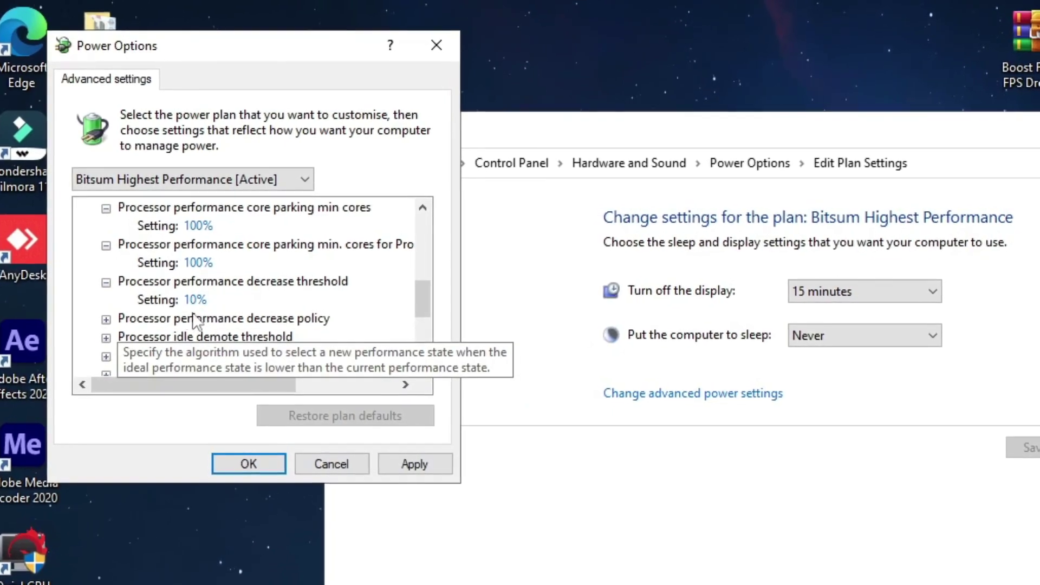
{"action": "left_click", "coordinate": [106, 320]}
{"action": "scroll", "coordinate": [109, 325], "scroll_direction": "down", "scroll_amount": 1}
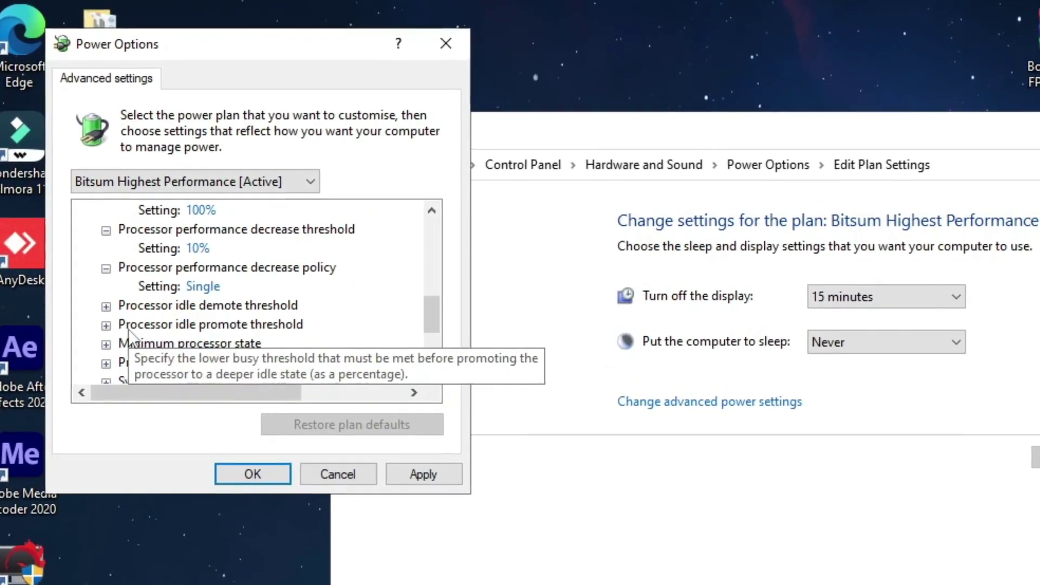
{"action": "left_click", "coordinate": [106, 307]}
{"action": "scroll", "coordinate": [241, 323], "scroll_direction": "down", "scroll_amount": 1}
{"action": "left_click", "coordinate": [106, 295]}
{"action": "left_click", "coordinate": [106, 338]}
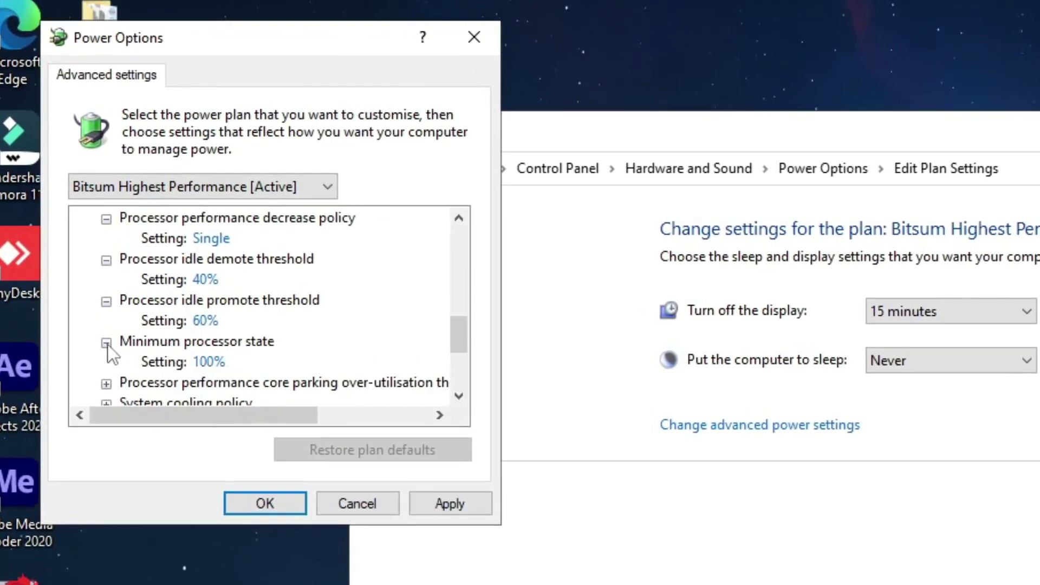
Step: Review the core parking over-utilisation threshold, system cooling policy and maximum processor state
{"action": "scroll", "coordinate": [187, 363], "scroll_direction": "down", "scroll_amount": 1}
{"action": "left_click", "coordinate": [106, 323]}
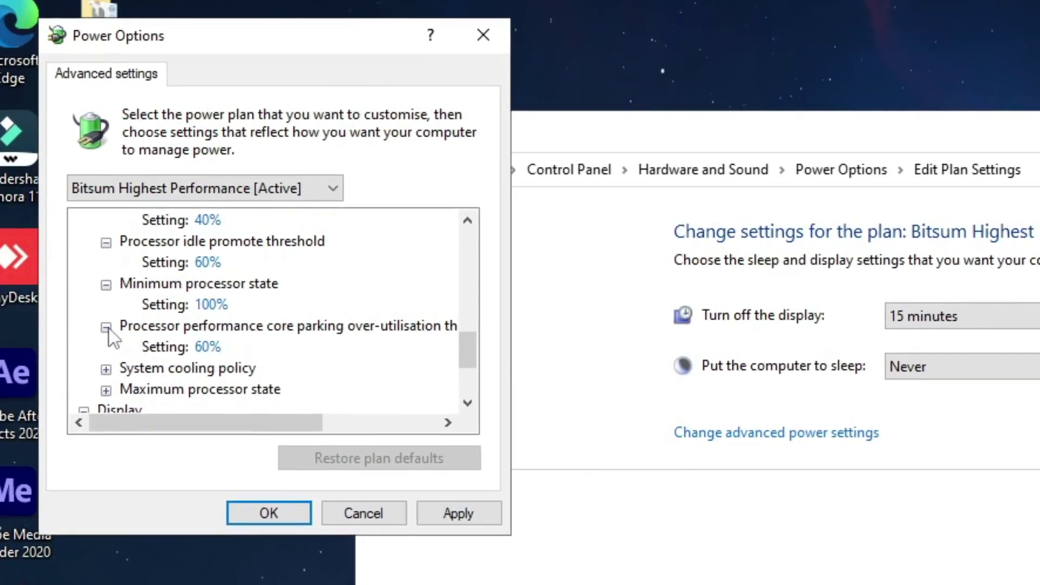
{"action": "left_click", "coordinate": [107, 371]}
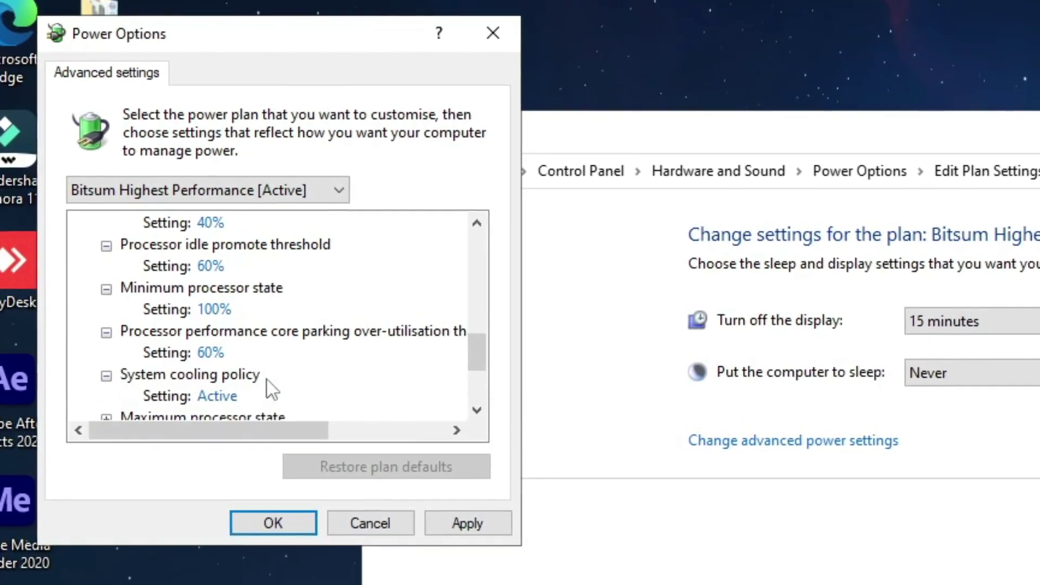
{"action": "scroll", "coordinate": [197, 399], "scroll_direction": "down", "scroll_amount": 1}
{"action": "left_click", "coordinate": [107, 353]}
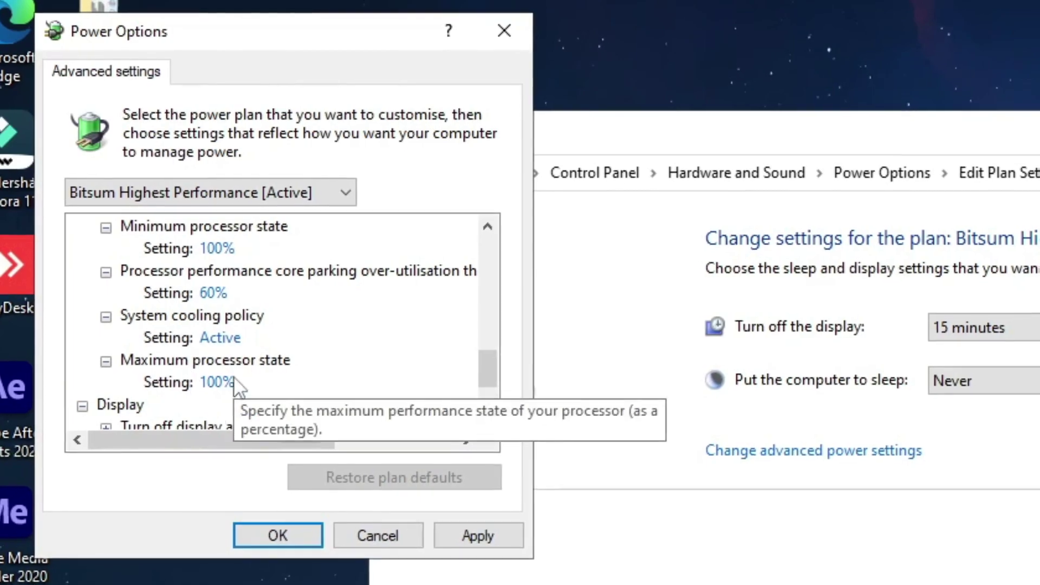
Step: Apply the advanced power settings, check the selected plan in the Power Options overview and close the window
{"action": "left_click", "coordinate": [482, 539]}
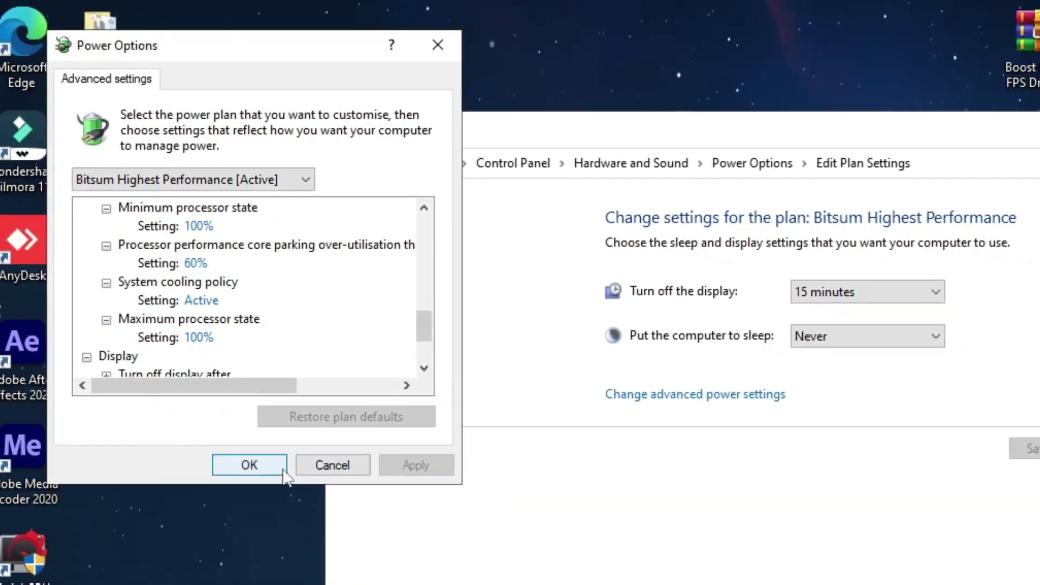
{"action": "left_click", "coordinate": [281, 468]}
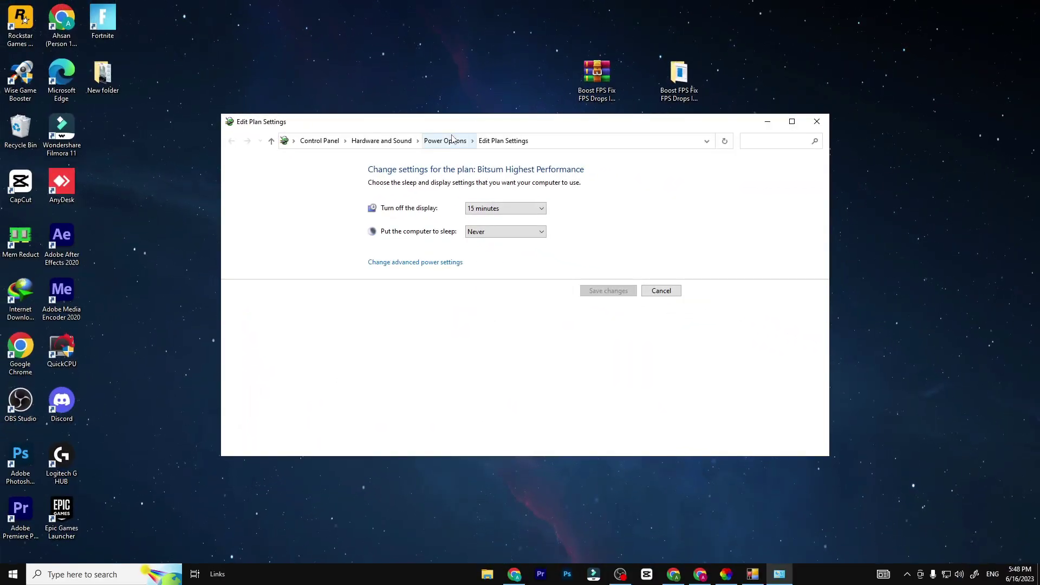
{"action": "left_click", "coordinate": [445, 141]}
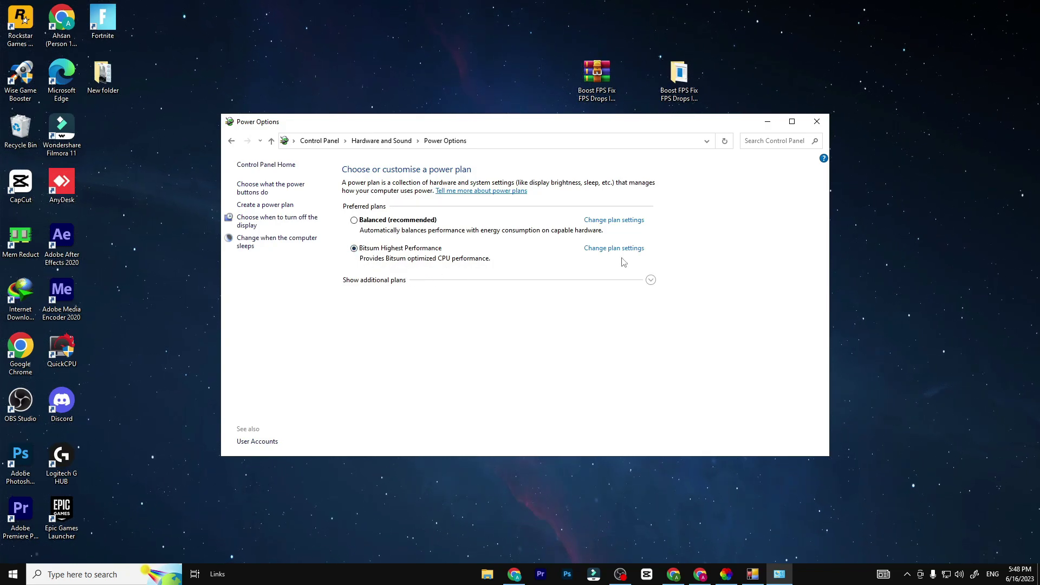
{"action": "left_click", "coordinate": [817, 121]}
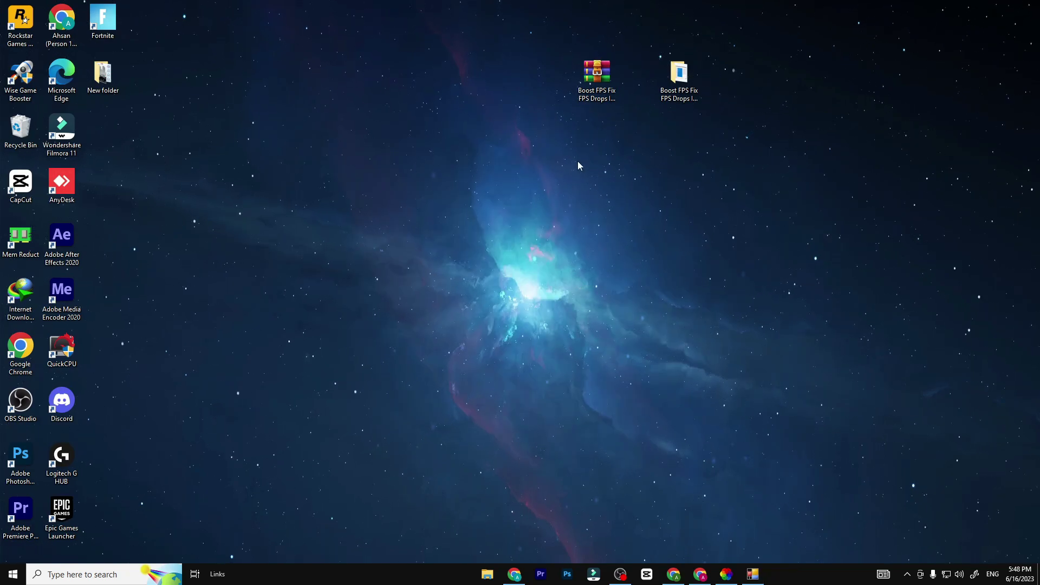
Step: Open the Startup apps settings, review which apps are allowed to start at login, and close Settings
{"action": "key", "text": "super"}
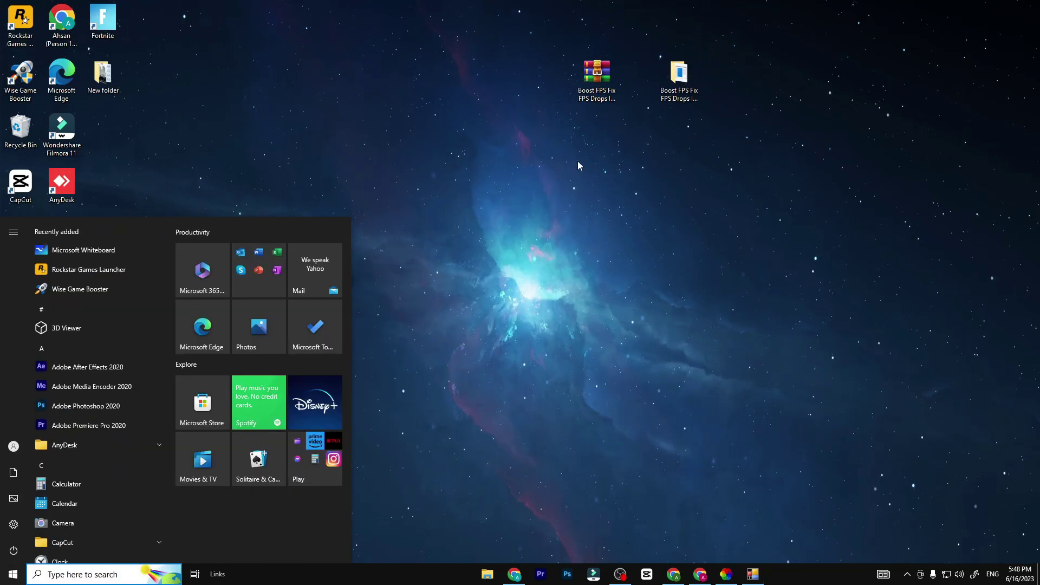
{"action": "type", "text": "STA"}
{"action": "key", "text": "Return"}
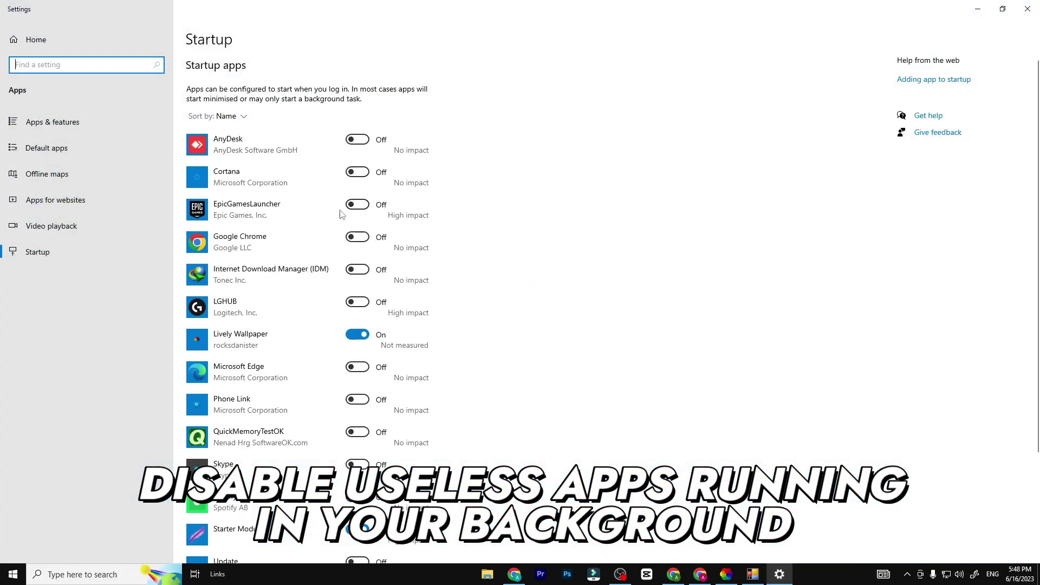
{"action": "scroll", "coordinate": [349, 220], "scroll_direction": "down", "scroll_amount": 3}
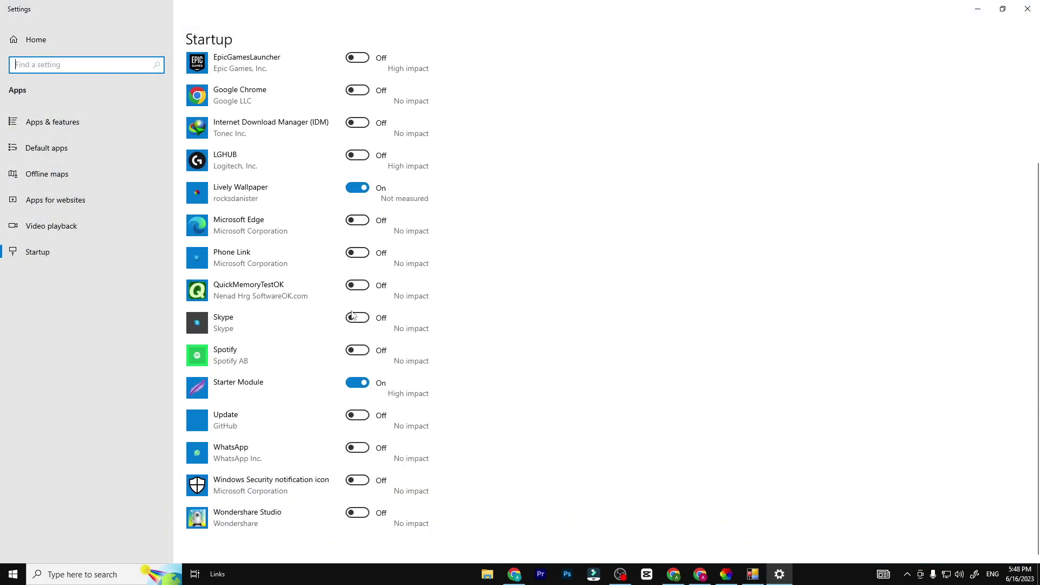
{"action": "key", "text": "alt+F4"}
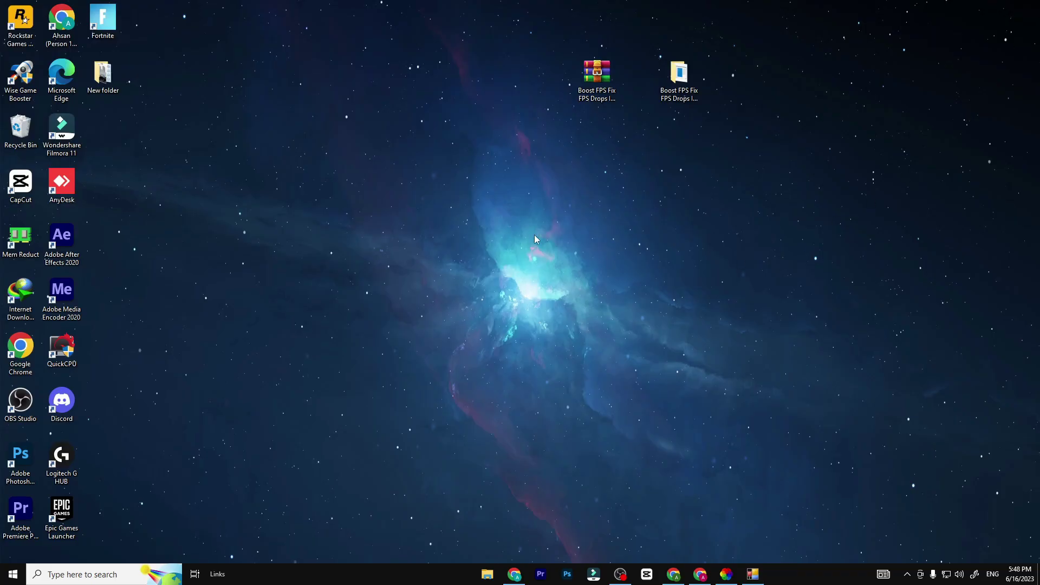
Step: Open the Background apps settings, review whether apps may run in the background, and close Settings
{"action": "key", "text": "super"}
{"action": "type", "text": "BACK"}
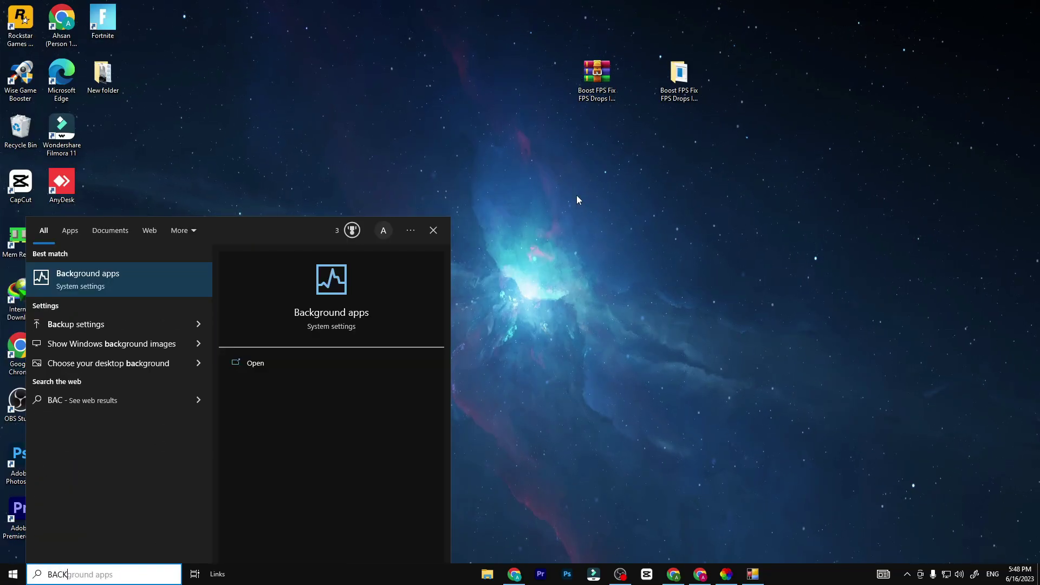
{"action": "key", "text": "Return"}
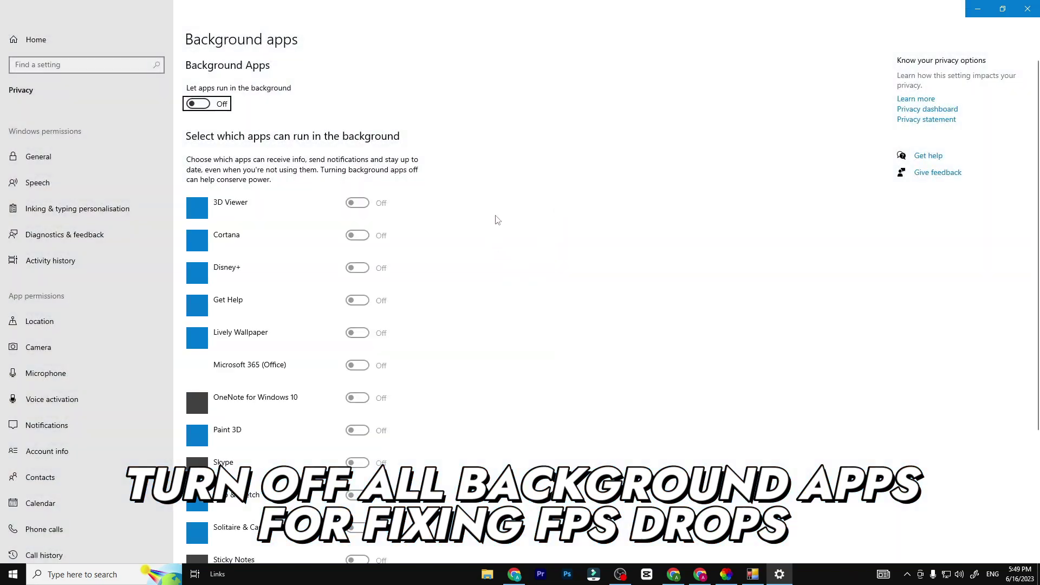
{"action": "scroll", "coordinate": [486, 232], "scroll_direction": "down", "scroll_amount": 6}
{"action": "scroll", "coordinate": [240, 150], "scroll_direction": "up", "scroll_amount": 5}
{"action": "scroll", "coordinate": [240, 150], "scroll_direction": "up", "scroll_amount": 1}
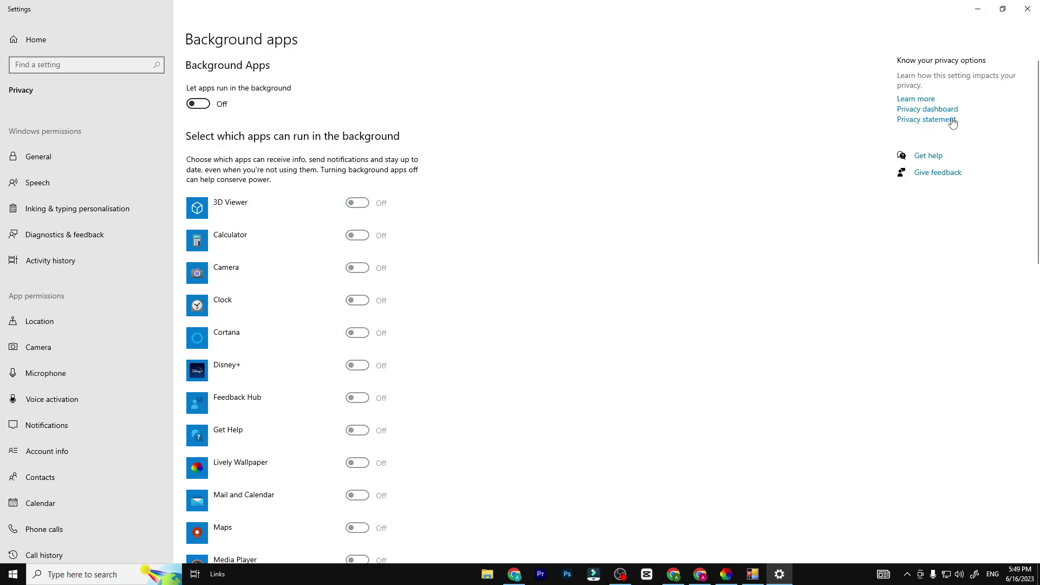
{"action": "key", "text": "alt+F4"}
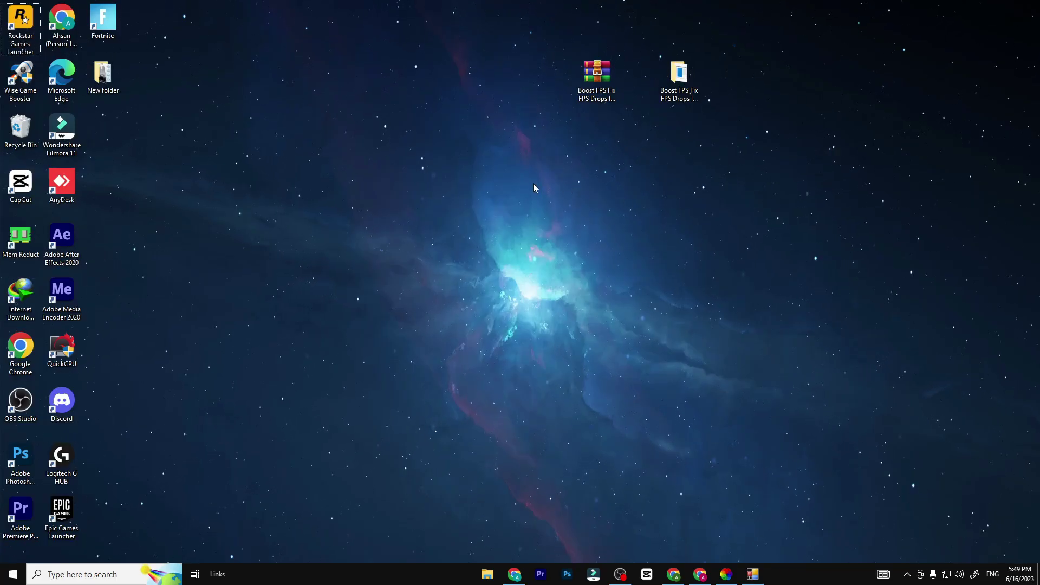
Step: Check Game Mode in the Gaming settings and switch Xbox Game Bar off
{"action": "key", "text": "super"}
{"action": "type", "text": "GAME"}
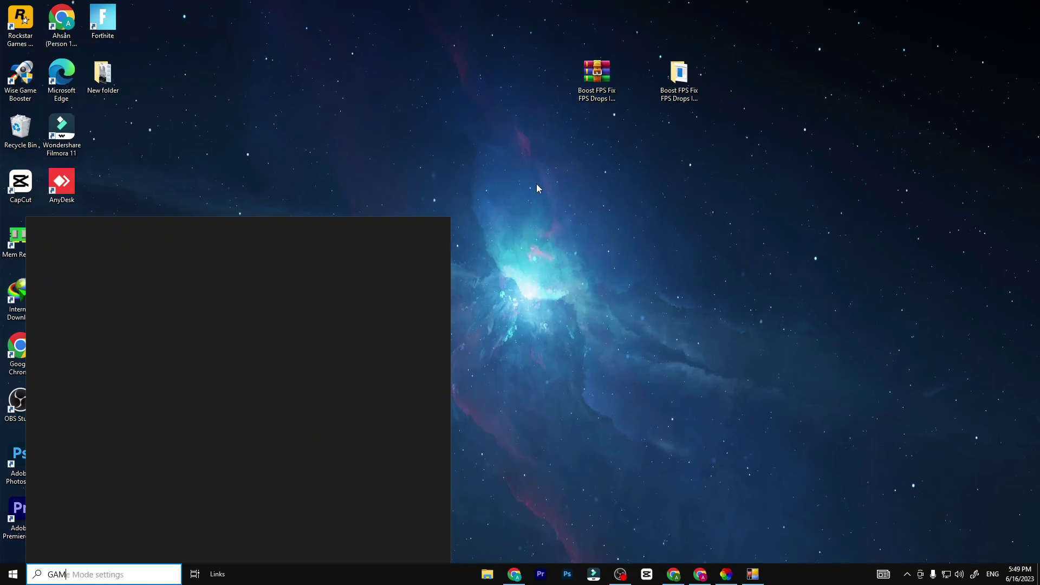
{"action": "key", "text": "Return"}
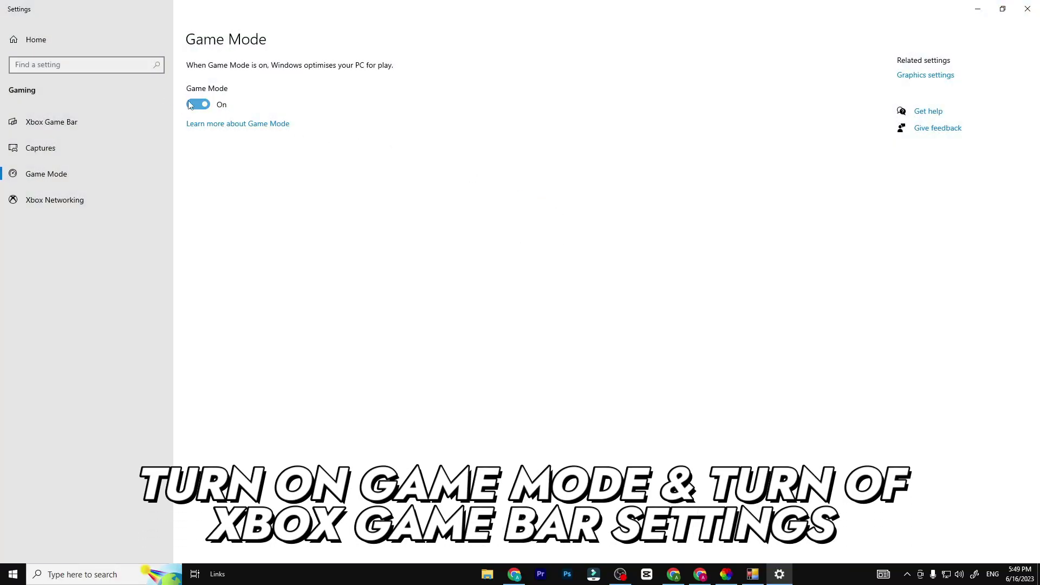
{"action": "left_click", "coordinate": [157, 124]}
{"action": "left_click", "coordinate": [205, 126]}
{"action": "left_click", "coordinate": [203, 126]}
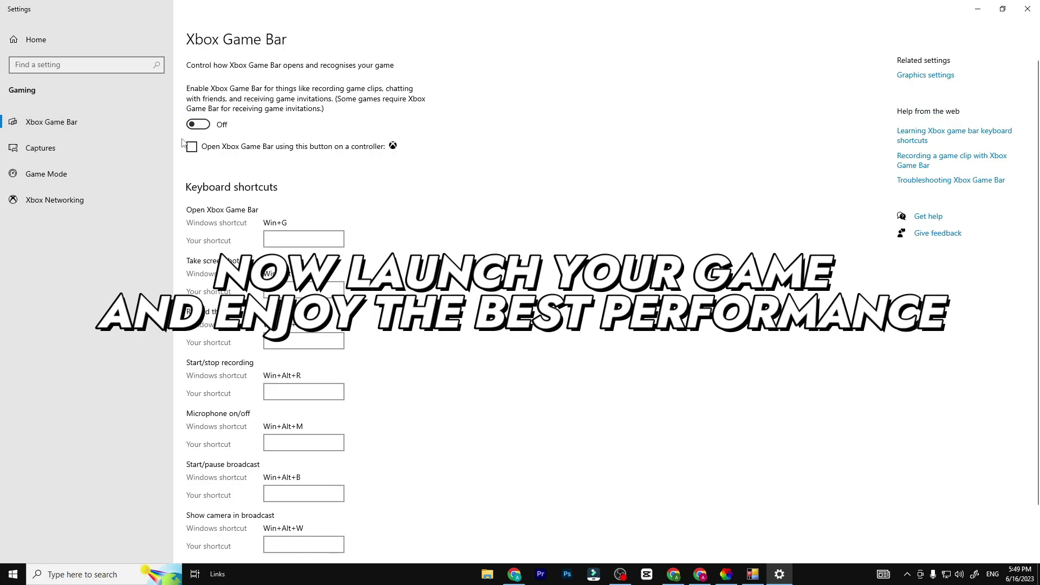
Step: Close Settings and refresh the desktop
{"action": "left_click", "coordinate": [1032, 5]}
{"action": "right_click", "coordinate": [564, 157]}
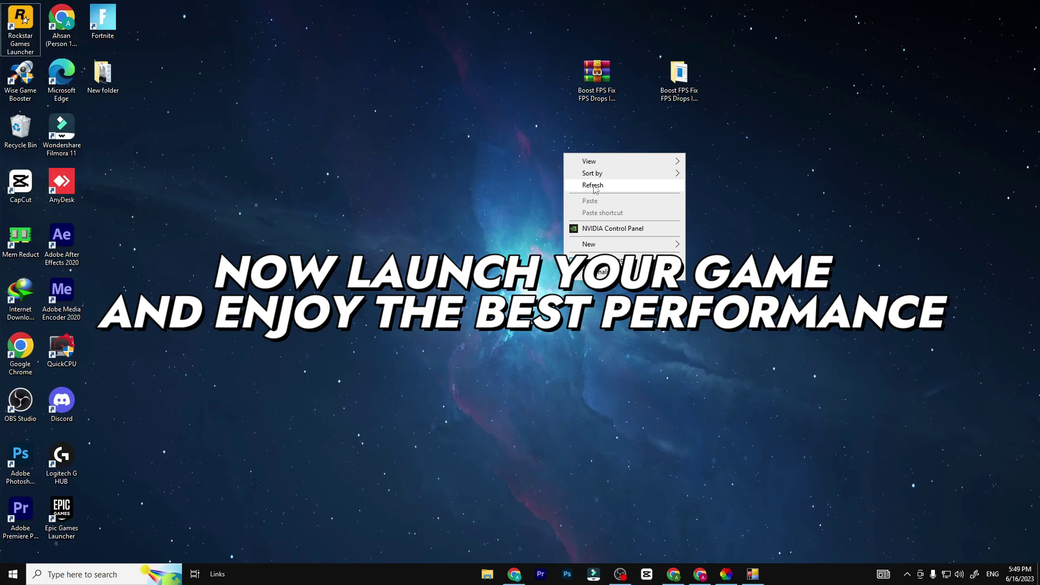
{"action": "left_click", "coordinate": [589, 185]}
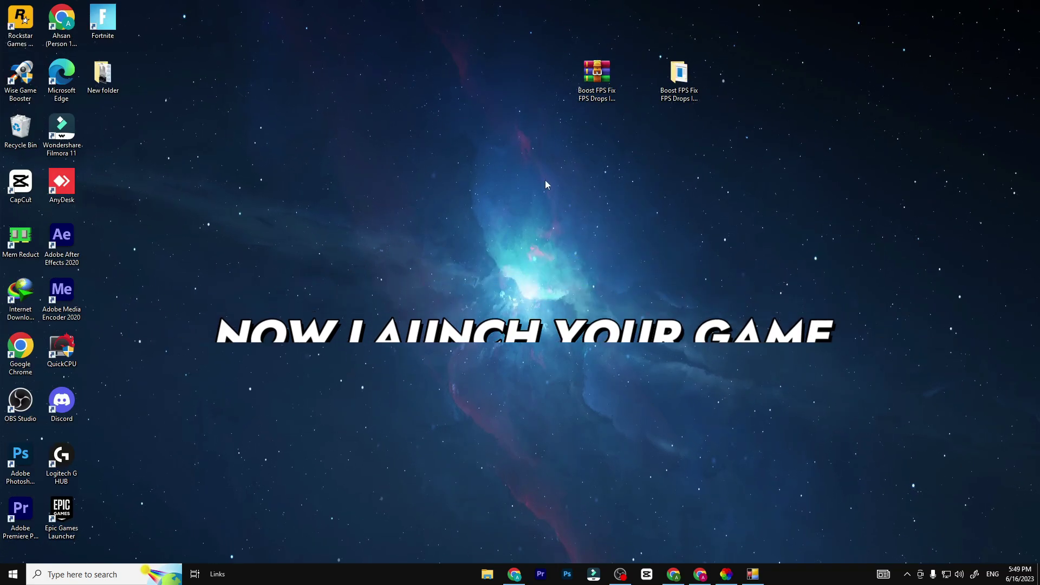